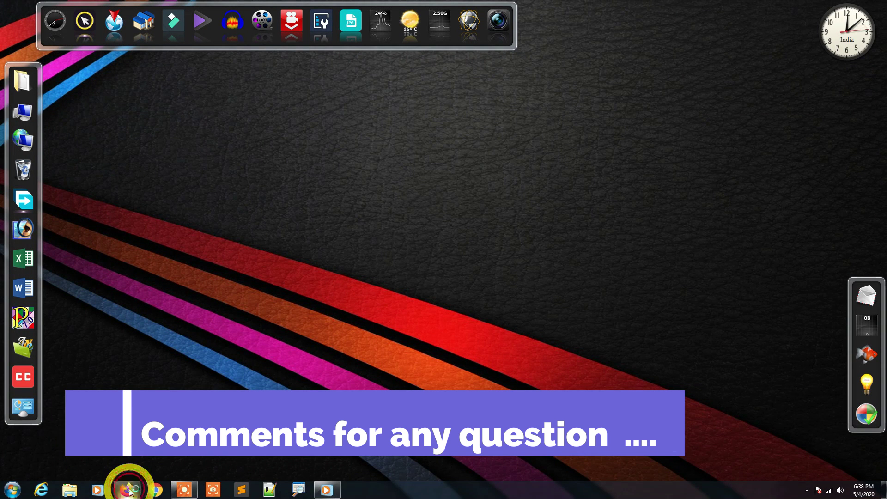
# Switch to Firefox, search Google for xampp and open the Apache Friends XAMPP site
pyautogui.click(130, 491)
pyautogui.click(347, 209)
pyautogui.write('xampp')
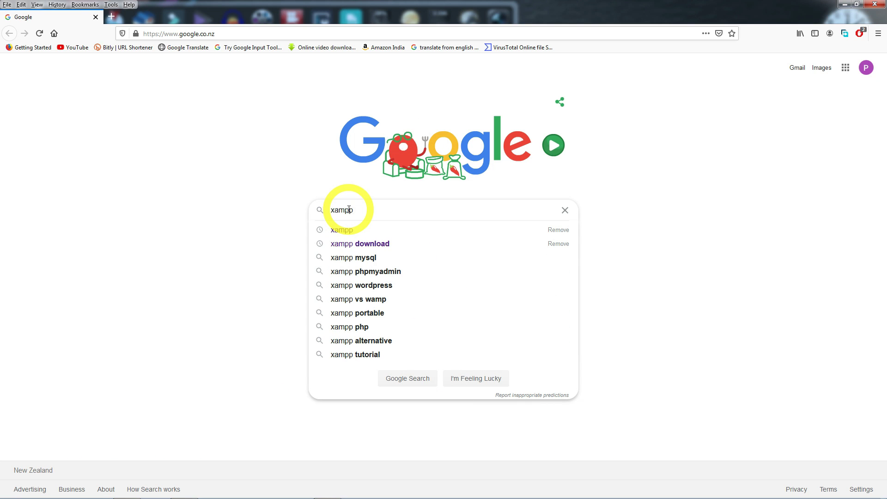
pyautogui.click(344, 234)
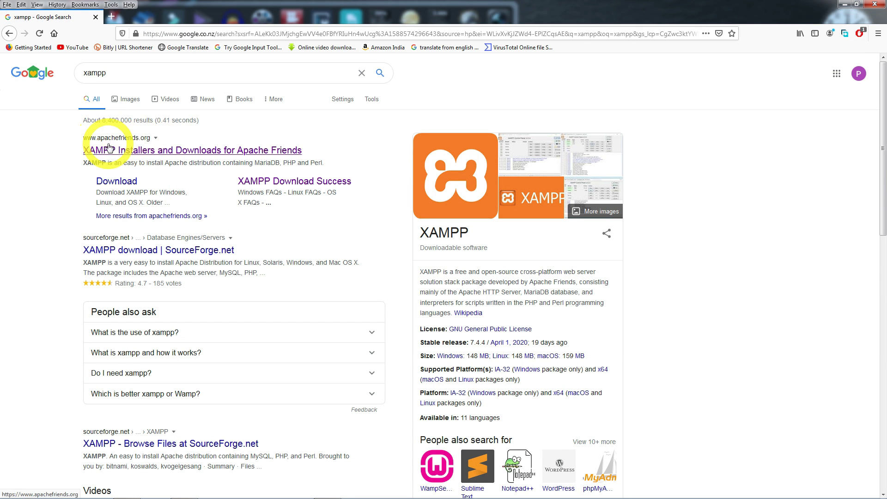
pyautogui.click(133, 154)
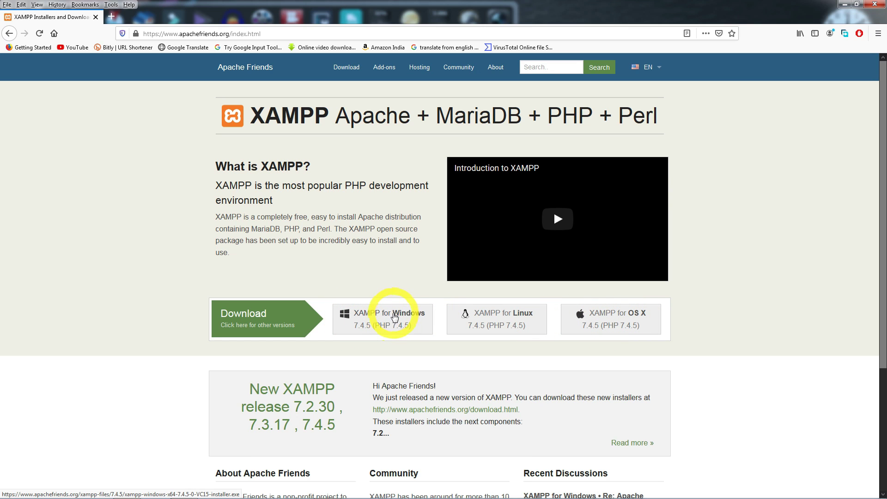
# Download the XAMPP for Windows 7.4.5 installer with Free Download Manager and show the downloaded file in its folder
pyautogui.click(400, 317)
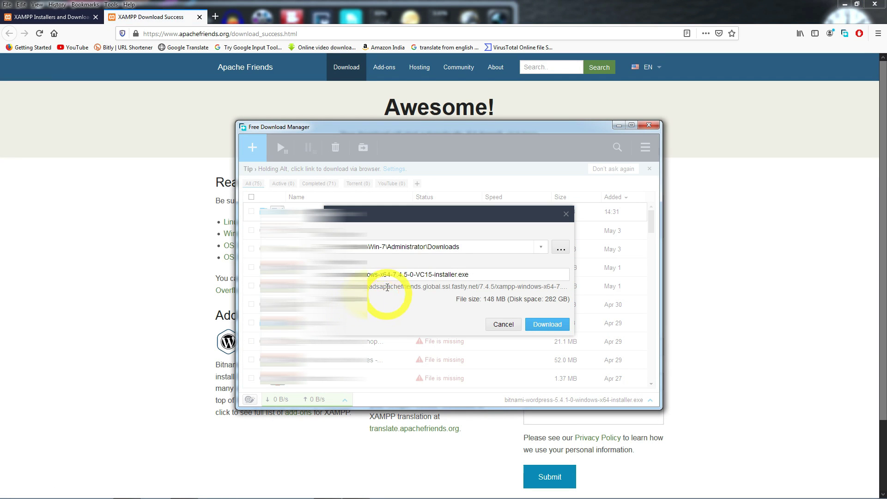
pyautogui.click(545, 326)
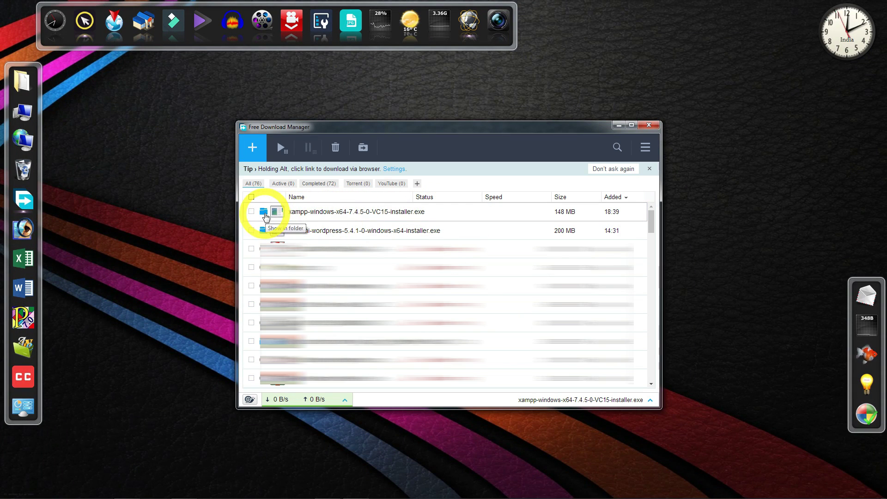
pyautogui.click(263, 214)
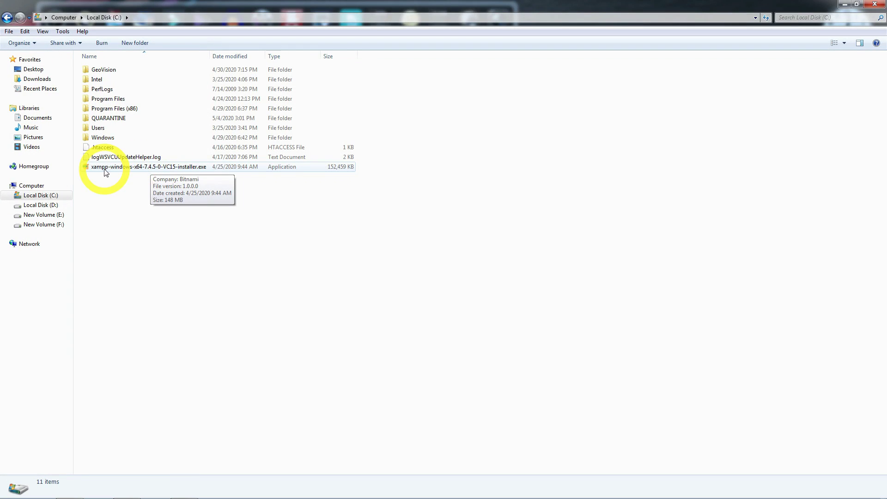
# Run xampp-windows-x64-7.4.5-0-VC15-installer.exe from Local Disk (C:) and acknowledge the User Account Control warning
pyautogui.click(118, 169)
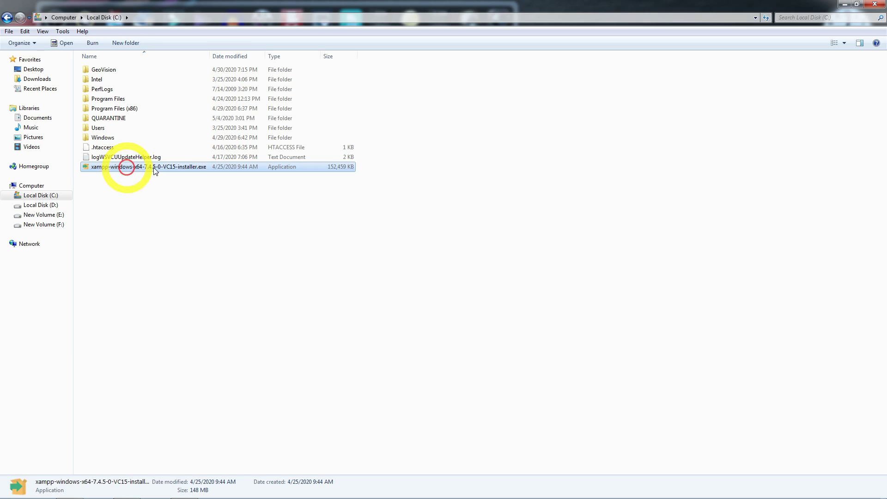
pyautogui.doubleClick(123, 171)
pyautogui.click(408, 248)
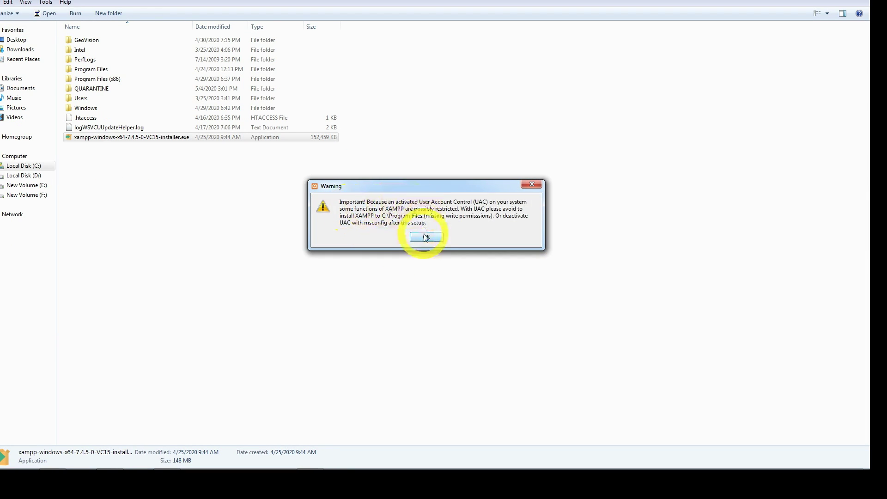
pyautogui.click(426, 237)
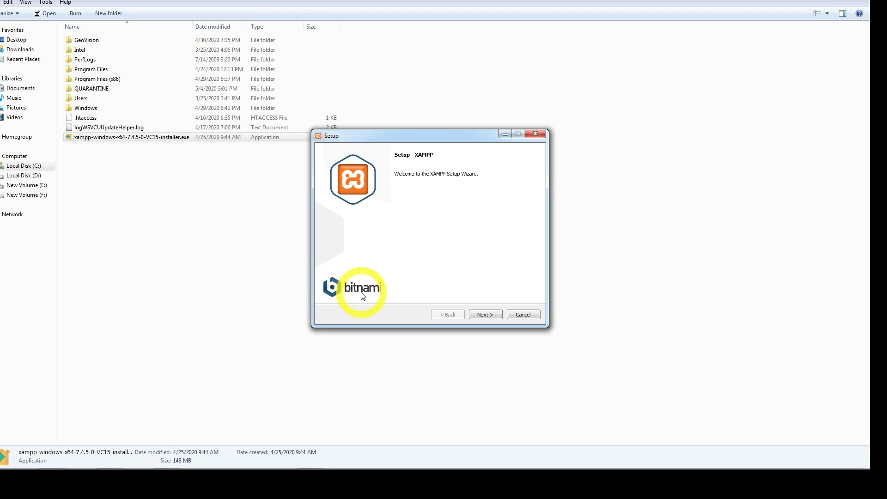
# Go through the XAMPP setup pages, keeping all components, the installation folder C:\xampp and English as the language
pyautogui.click(485, 314)
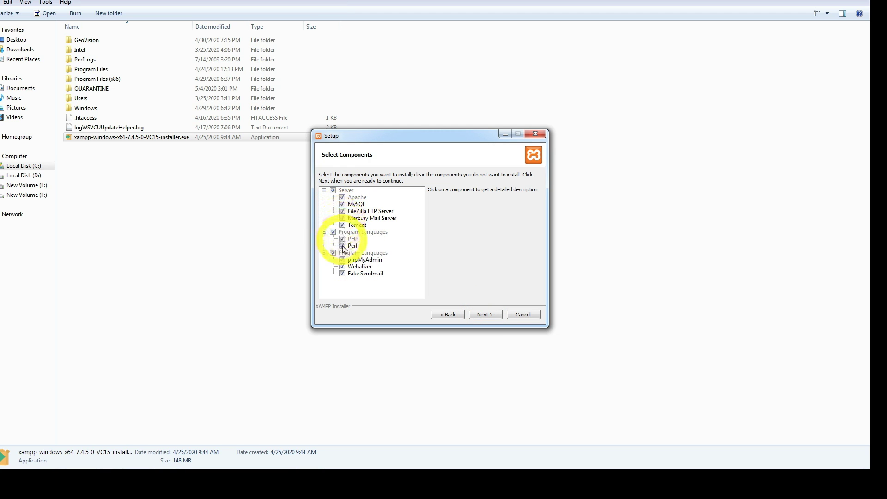
pyautogui.click(489, 316)
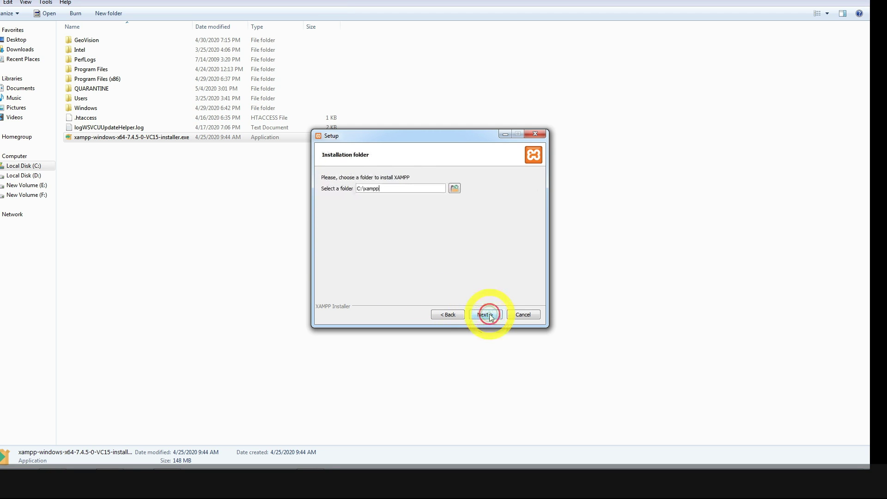
pyautogui.click(362, 189)
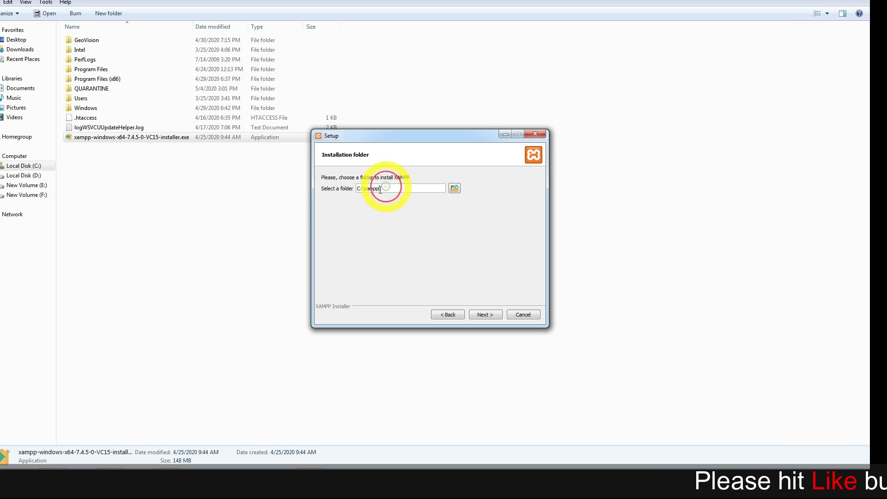
pyautogui.click(485, 316)
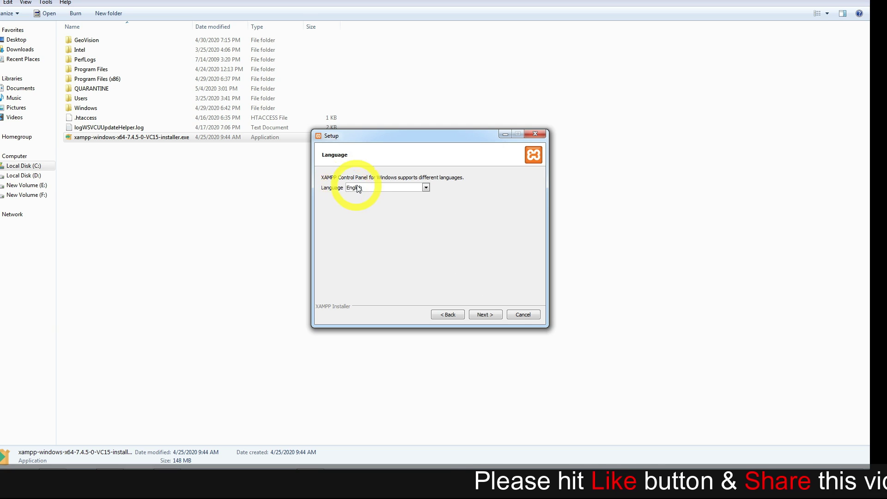
pyautogui.click(473, 313)
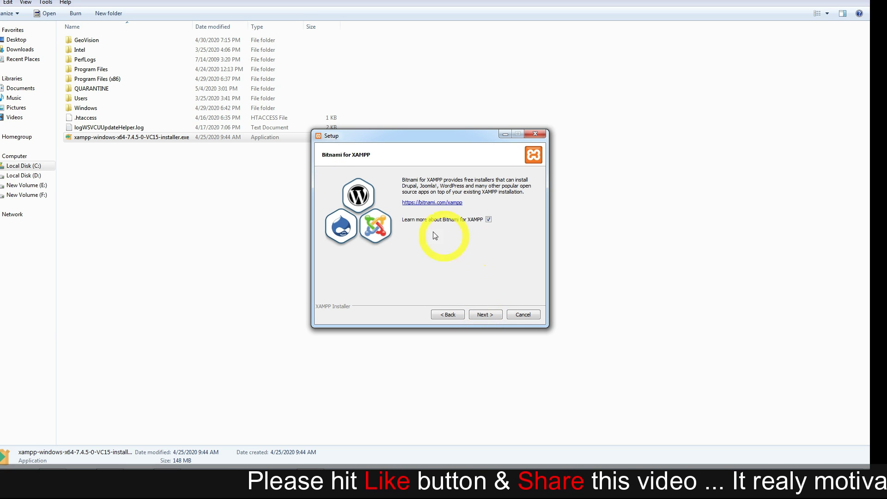
# Turn off the Learn more about Bitnami for XAMPP option and start the XAMPP installation
pyautogui.click(488, 220)
pyautogui.click(488, 220)
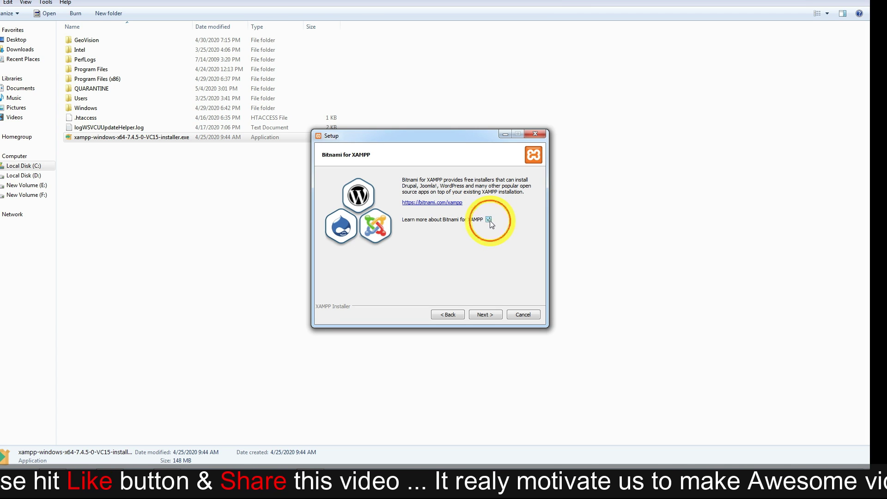
pyautogui.click(489, 220)
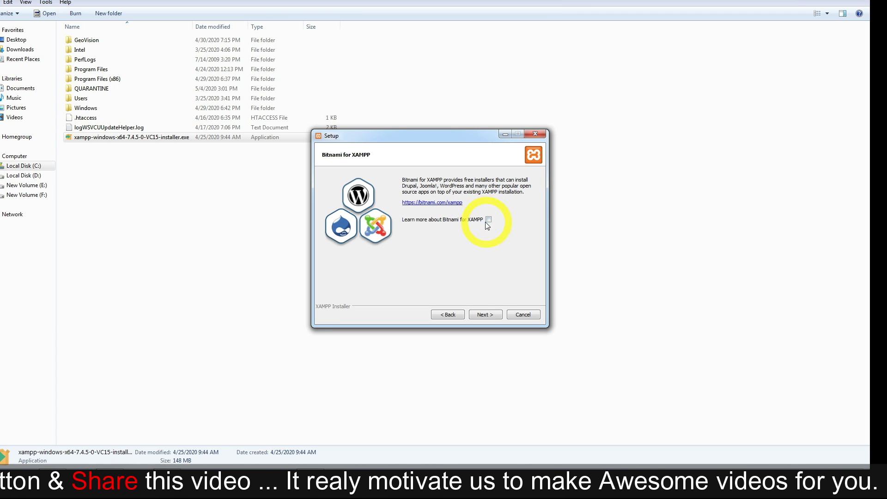
pyautogui.click(485, 315)
pyautogui.click(484, 315)
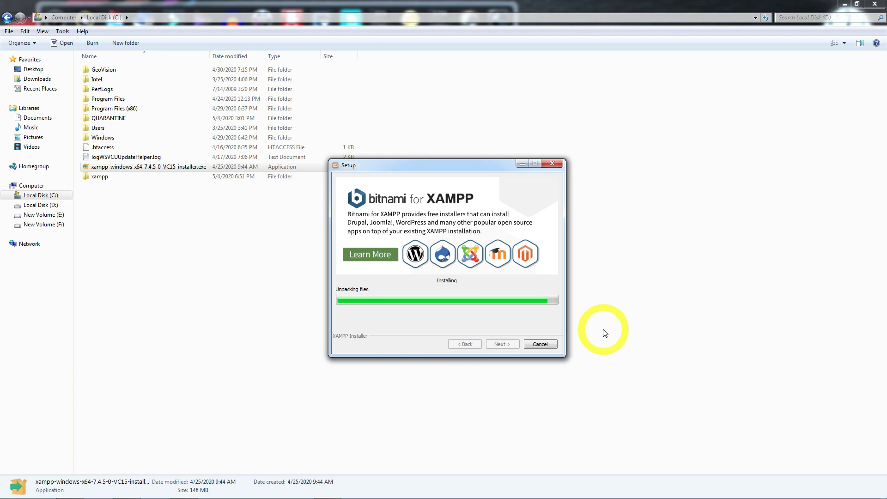
pyautogui.click(524, 408)
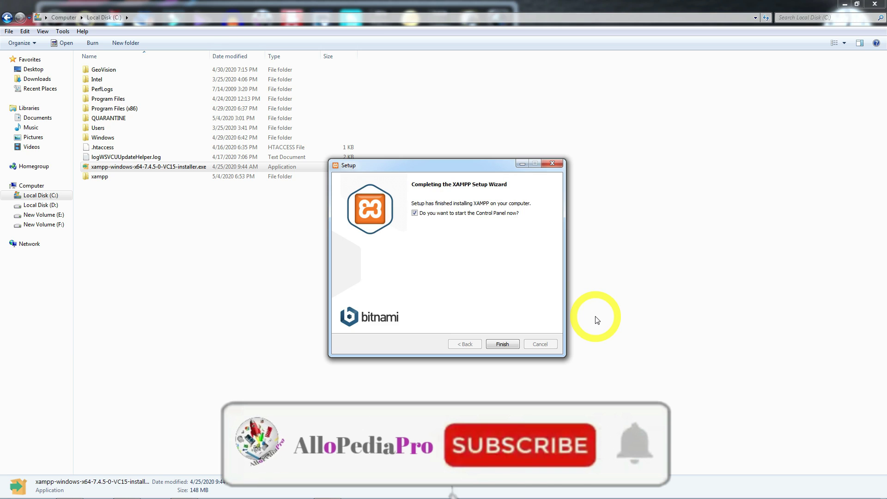
# Finish the setup with the XAMPP Control Panel launched, and start the Apache and MySQL modules before closing the windows
pyautogui.click(506, 345)
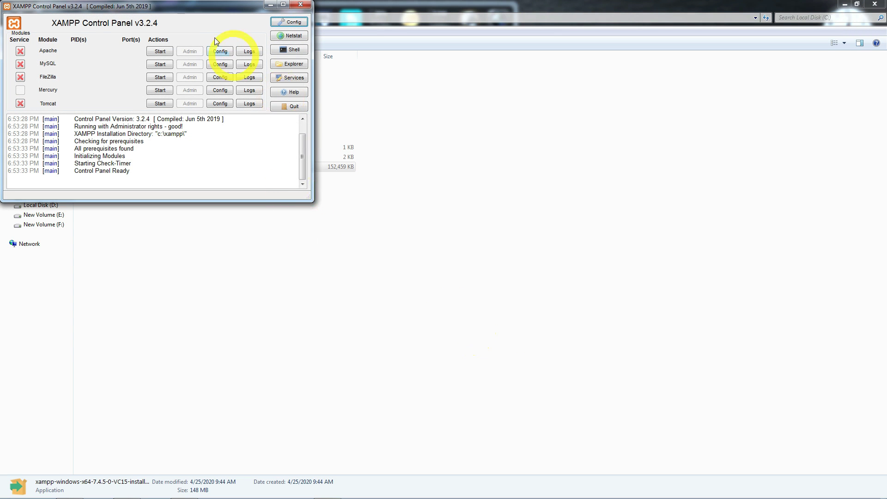
pyautogui.moveTo(207, 10); pyautogui.dragTo(500, 168)
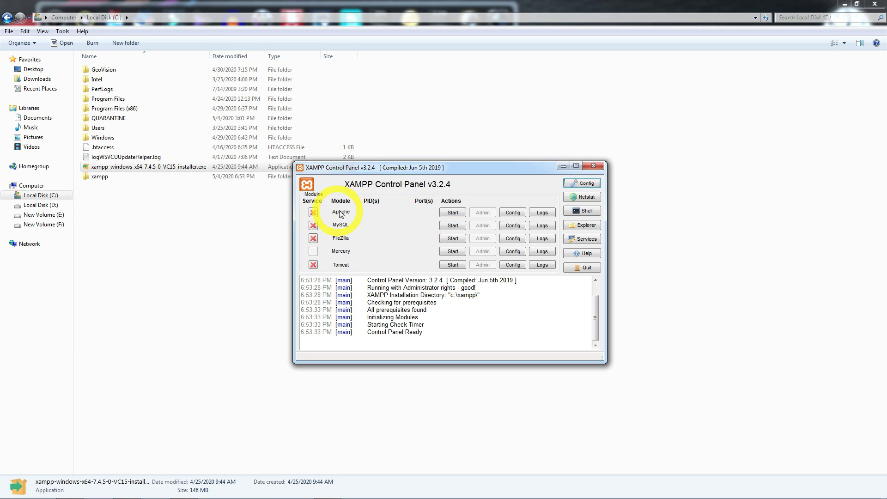
pyautogui.click(452, 215)
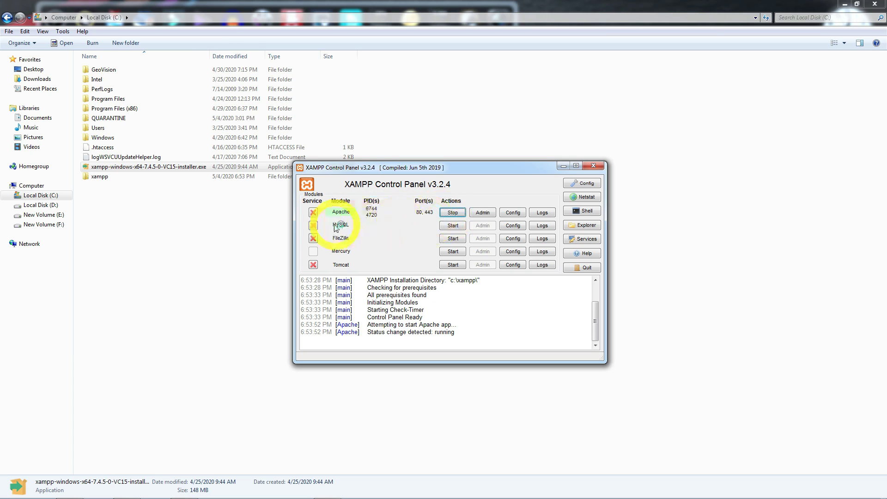
pyautogui.click(452, 227)
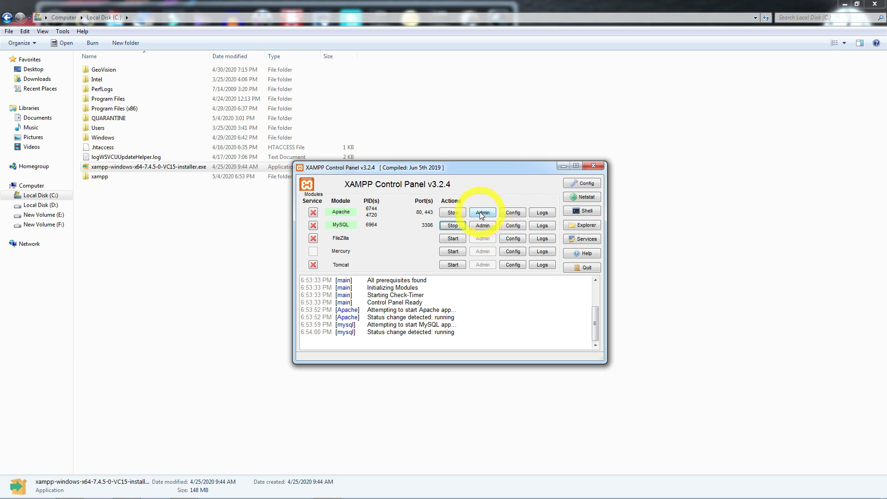
pyautogui.click(594, 167)
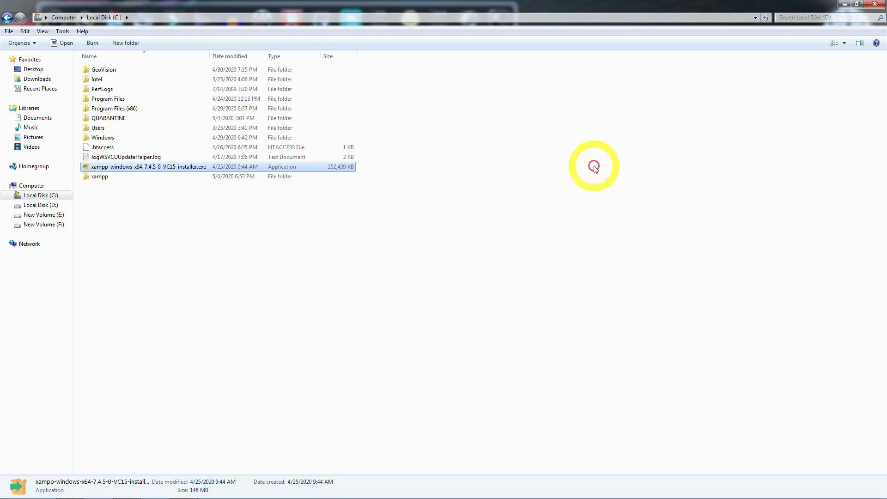
pyautogui.click(876, 6)
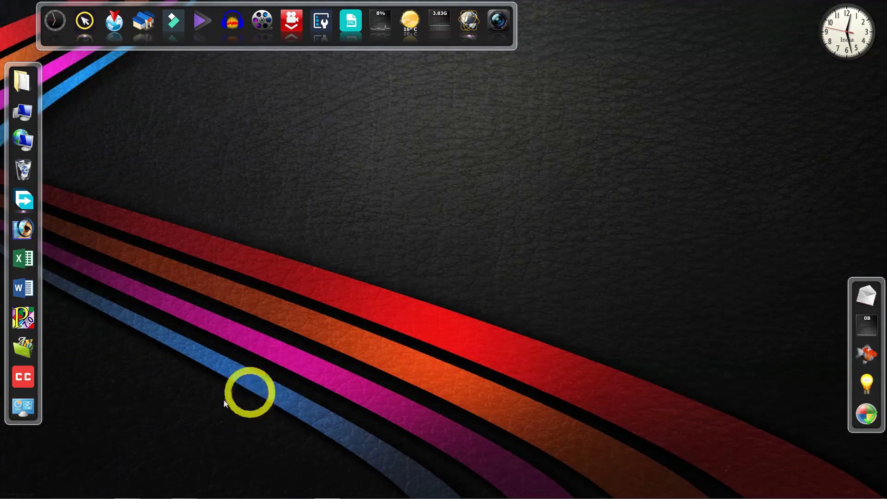
# Switch to Firefox and load localhost/ in the tab showing Google
pyautogui.click(125, 490)
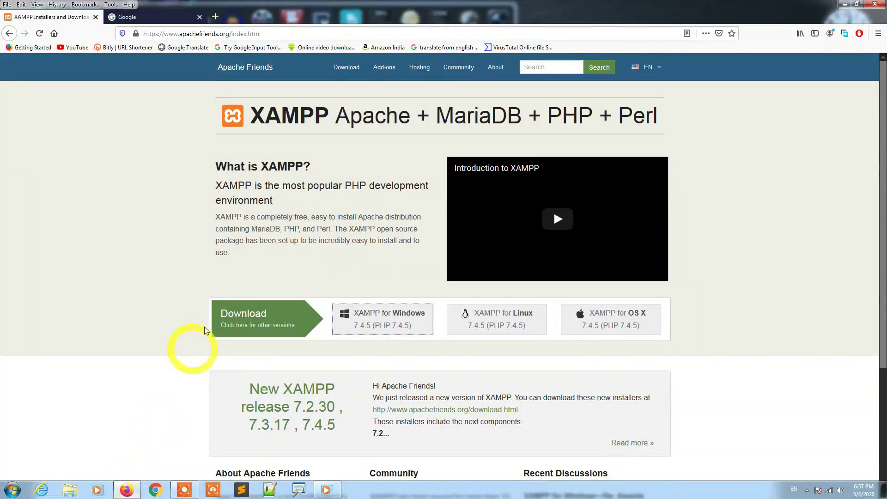
pyautogui.click(168, 21)
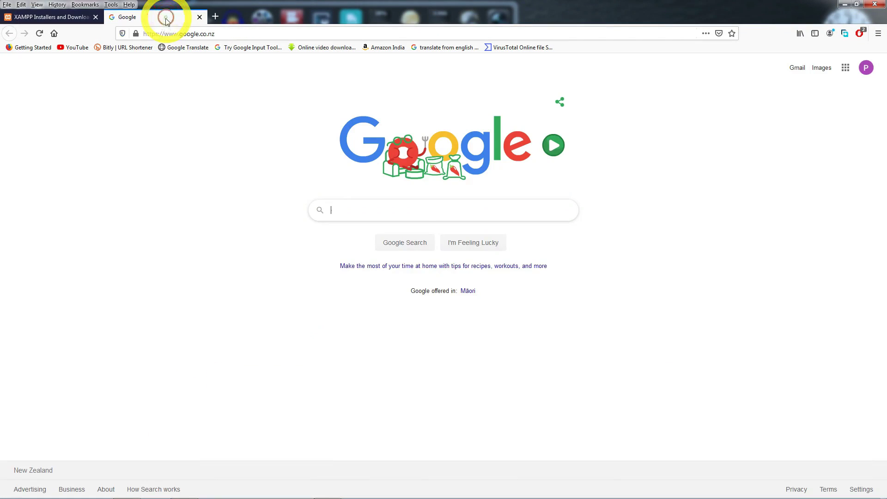
pyautogui.click(192, 33)
pyautogui.write('localhost/')
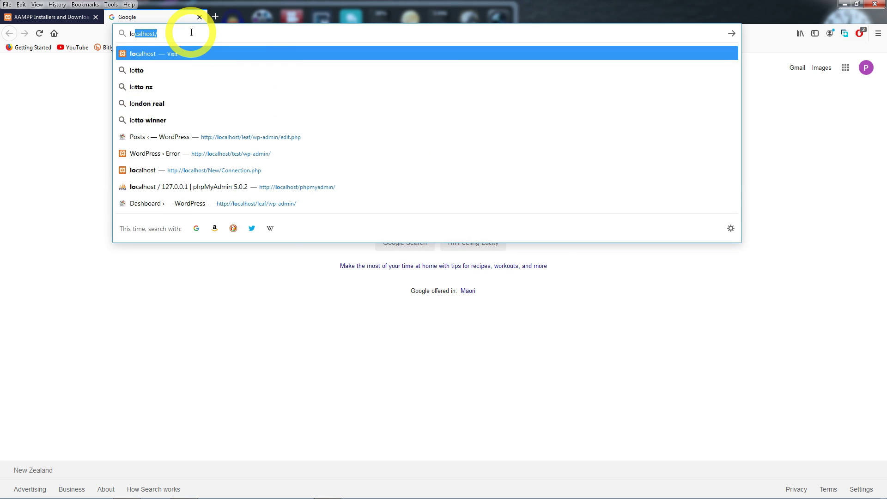
pyautogui.press('Return')
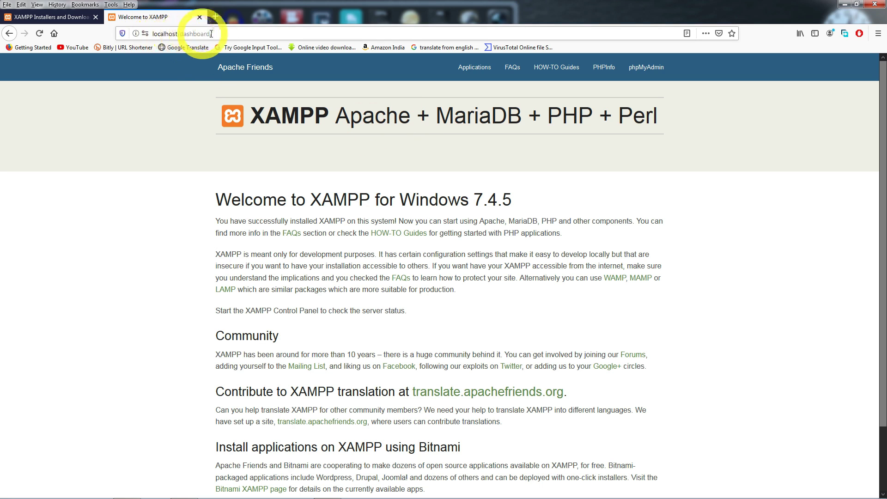
# Check phpMyAdmin from the XAMPP dashboard, return to the dashboard and close the Apache Friends download tab
pyautogui.click(643, 72)
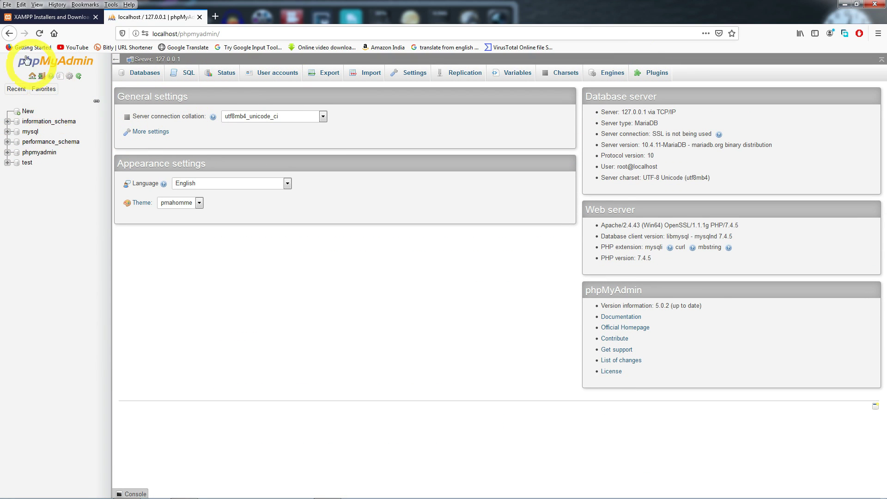
pyautogui.click(9, 34)
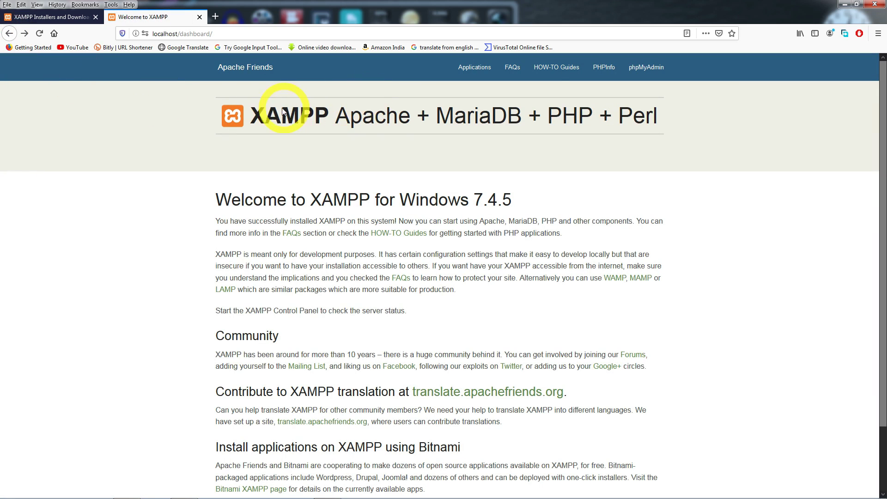
pyautogui.click(96, 17)
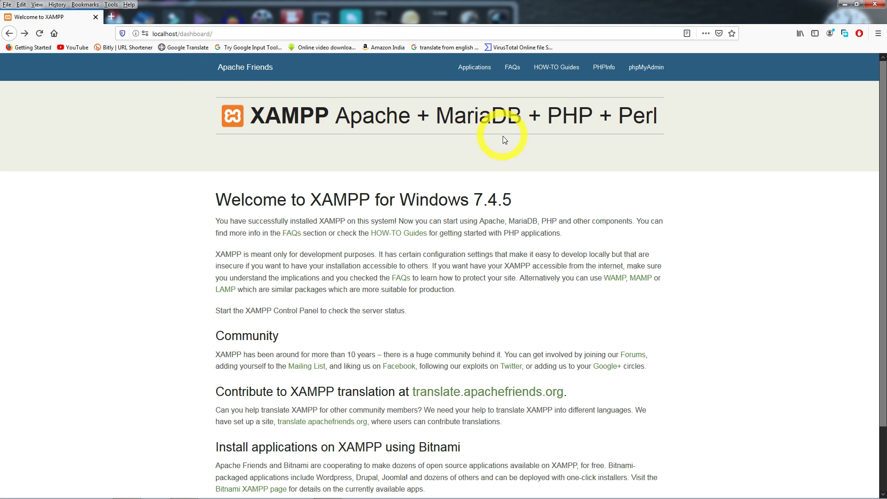
# View PHPInfo from the XAMPP dashboard, examine the Loaded Configuration File path and close the PHPInfo tab
pyautogui.click(601, 67)
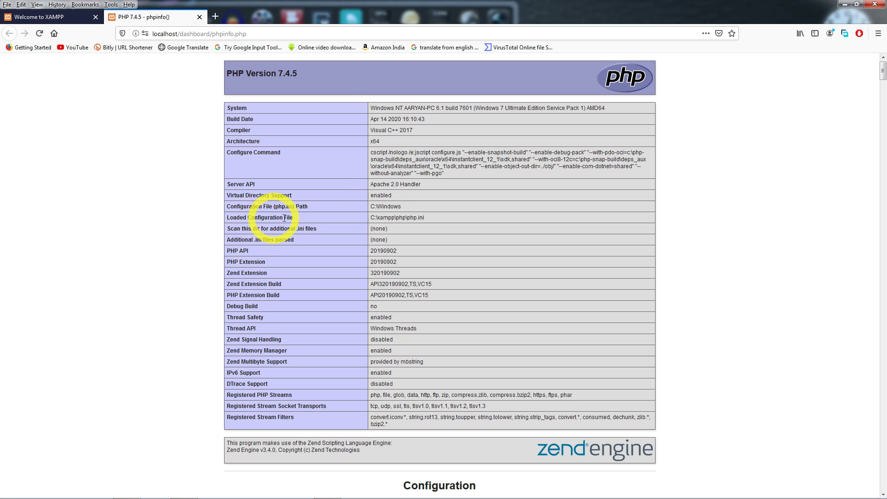
pyautogui.moveTo(427, 217); pyautogui.dragTo(377, 221)
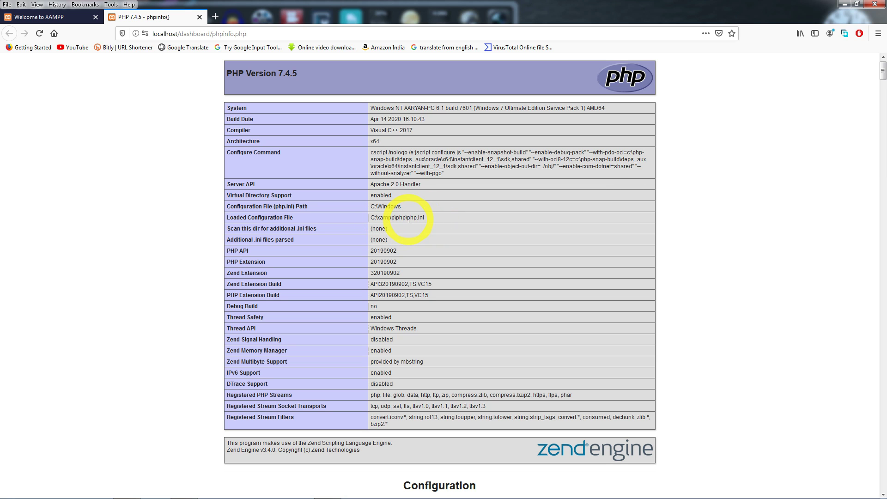
pyautogui.click(199, 17)
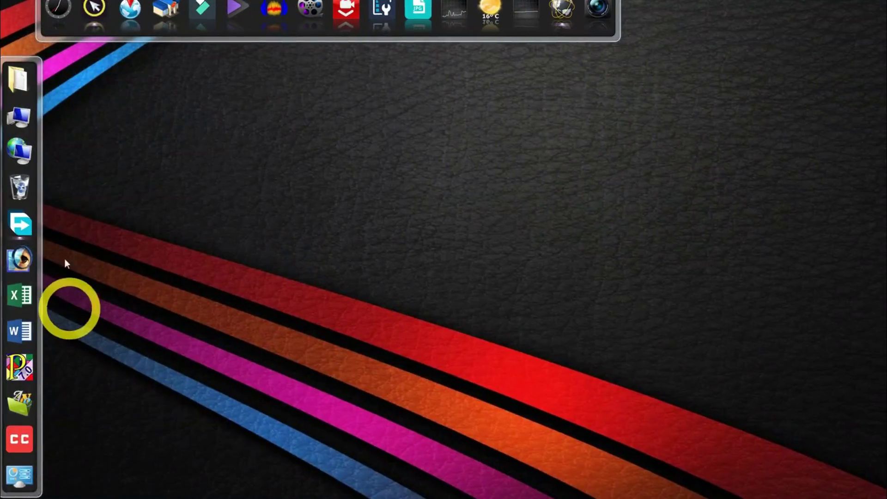
# Open the xampp folder on Local Disk (C:) in the file explorer
pyautogui.click(34, 113)
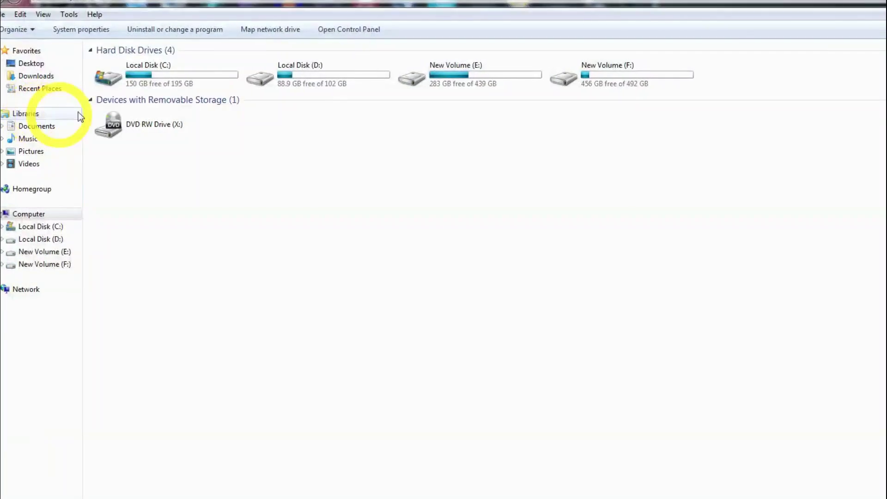
pyautogui.doubleClick(172, 69)
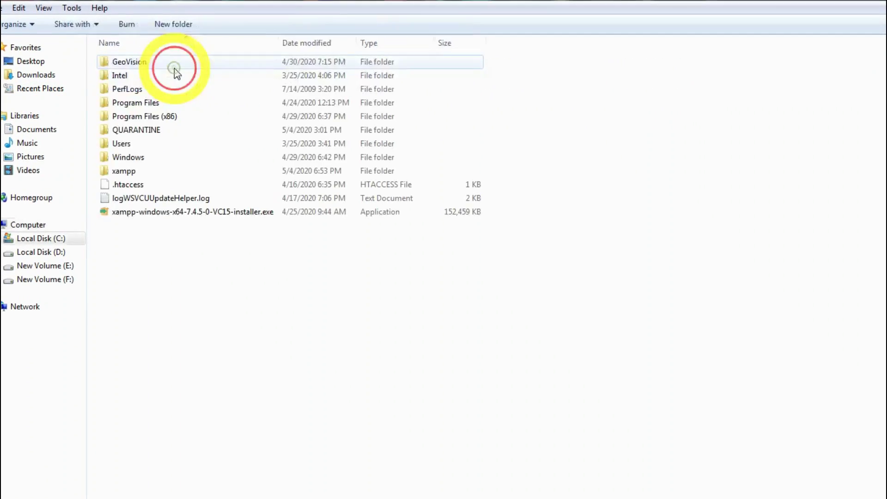
pyautogui.doubleClick(125, 176)
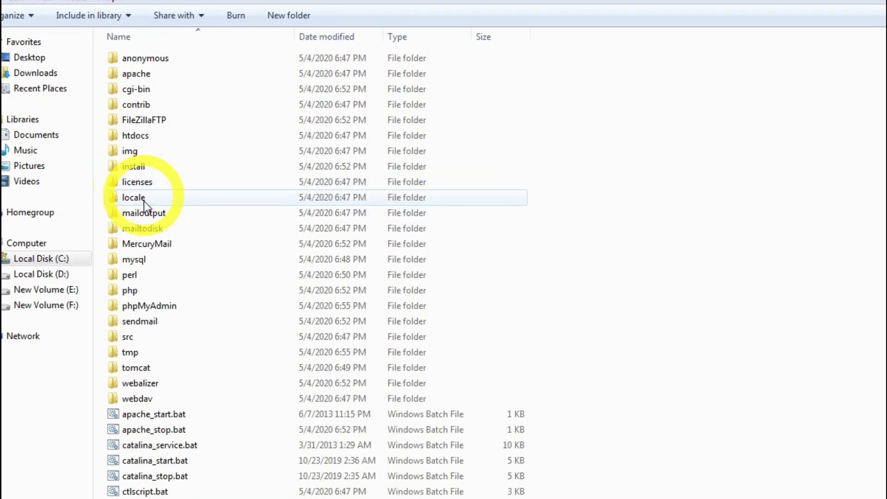
# Create a desktop shortcut to the htdocs folder inside xampp
pyautogui.click(140, 136)
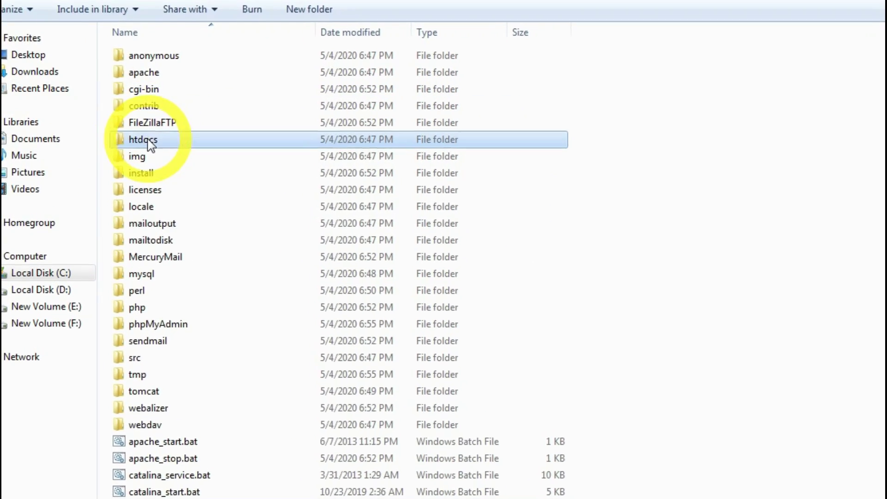
pyautogui.moveTo(145, 142)
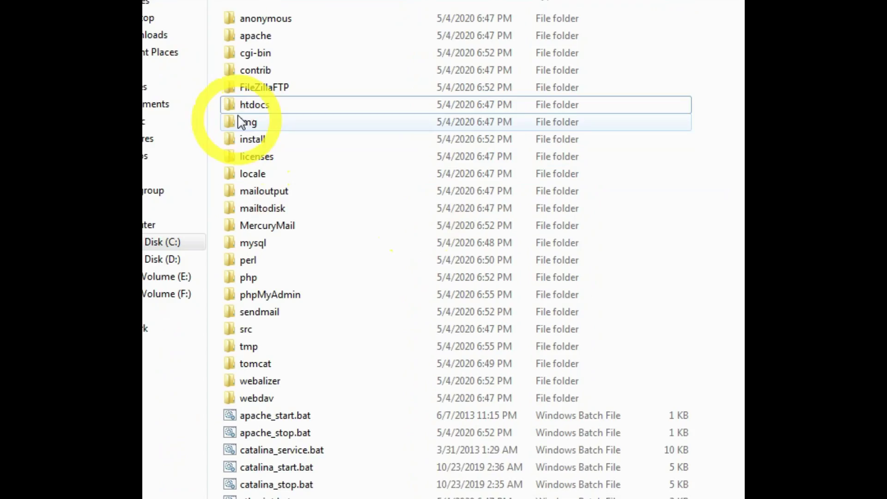
pyautogui.click(248, 106)
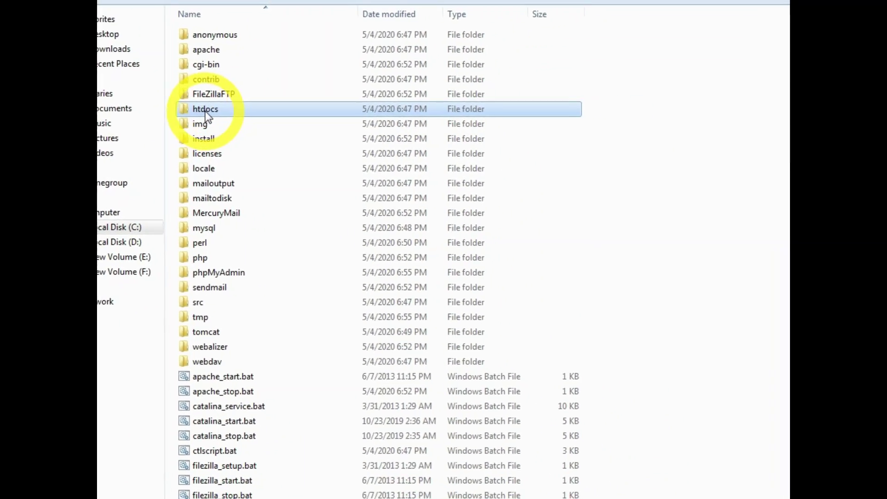
pyautogui.rightClick(205, 112)
pyautogui.moveTo(303, 411)
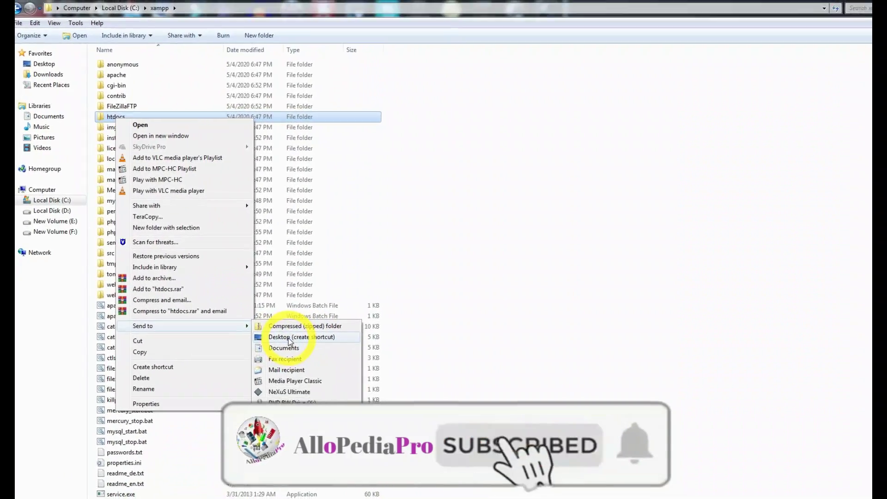
pyautogui.click(290, 342)
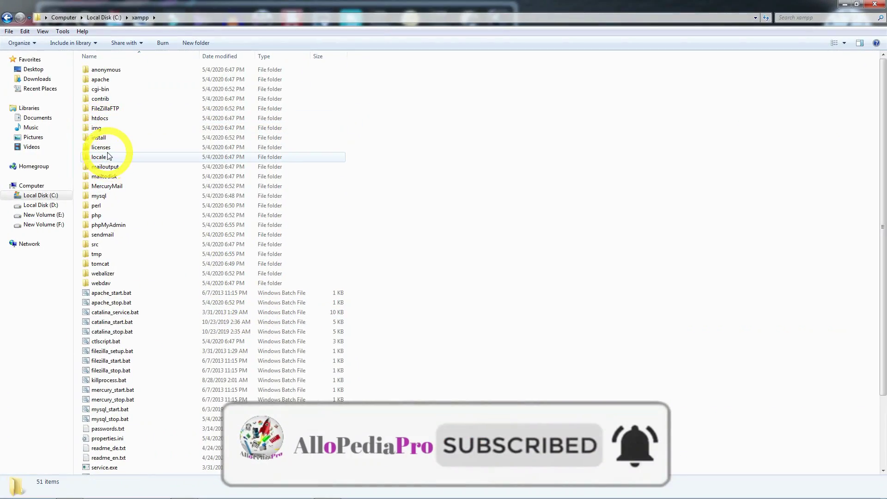
# Open the php.ini configuration file from the xampp php folder in Sublime Text
pyautogui.click(97, 215)
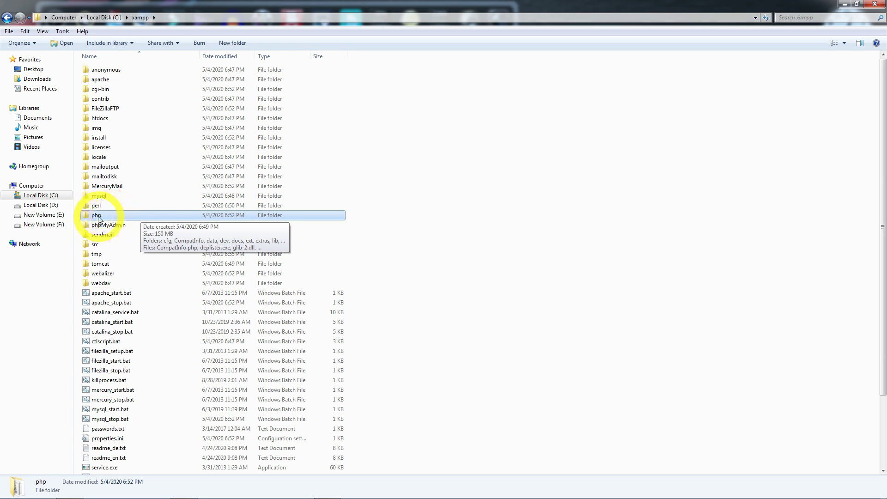
pyautogui.doubleClick(99, 217)
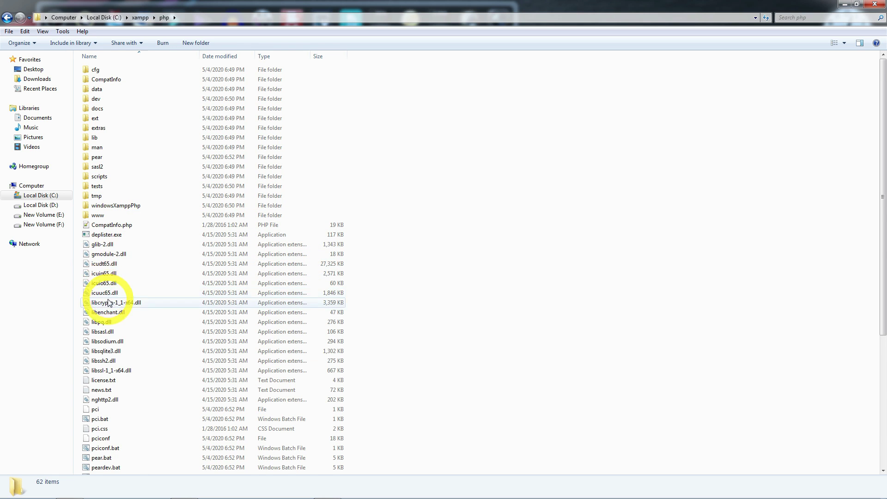
pyautogui.scroll(-6, 109, 298)
pyautogui.scroll(-1, 109, 303)
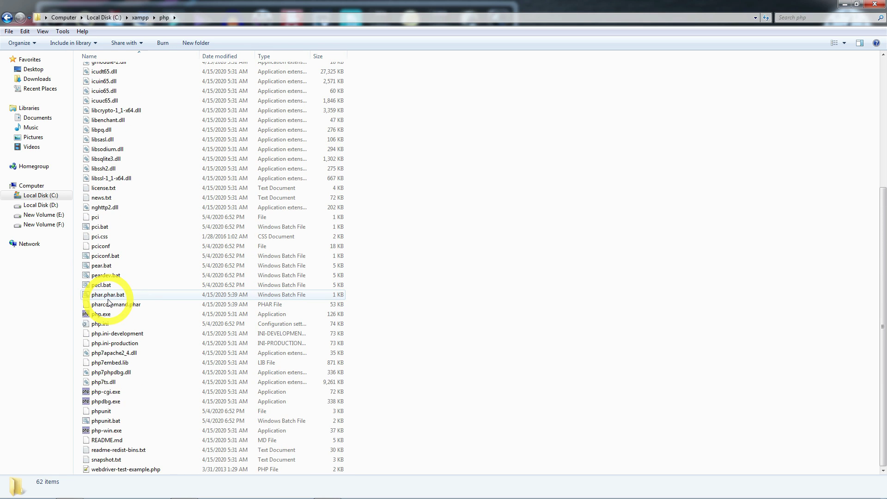
pyautogui.click(100, 325)
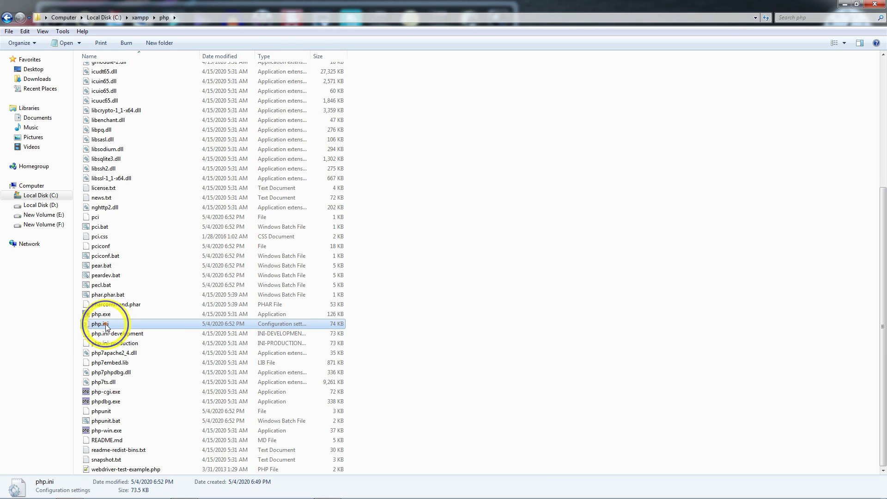
pyautogui.rightClick(106, 326)
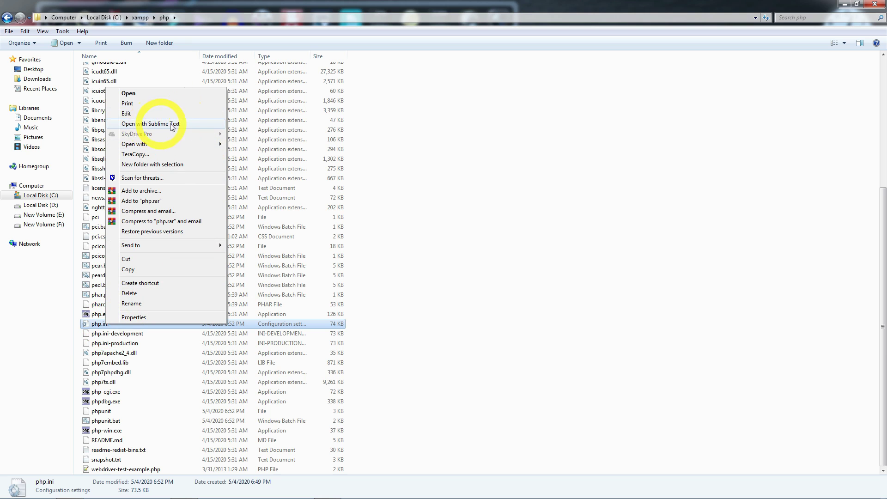
pyautogui.click(163, 124)
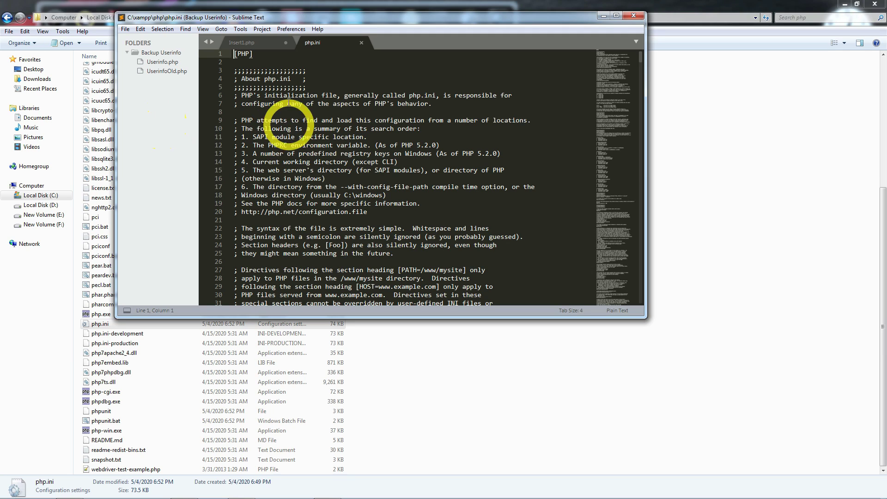
# Search php.ini for "memory" and examine the memory_limit setting
pyautogui.scroll(-6, 325, 149)
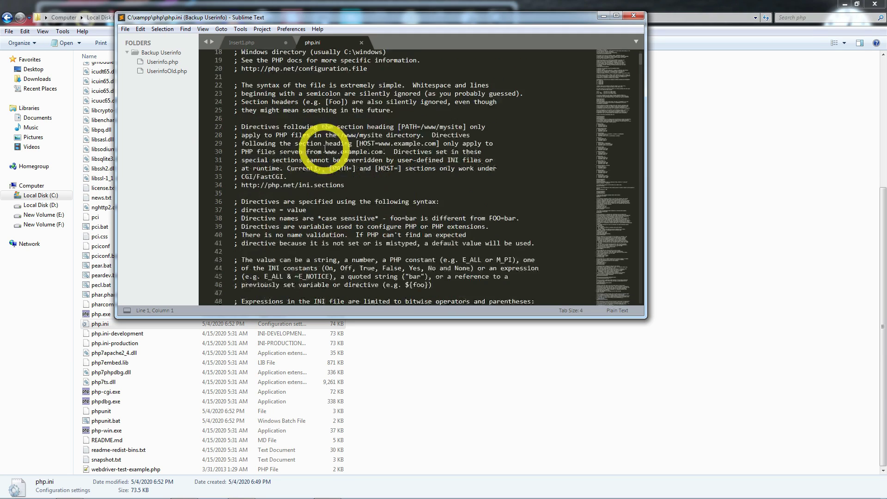
pyautogui.click(71, 23)
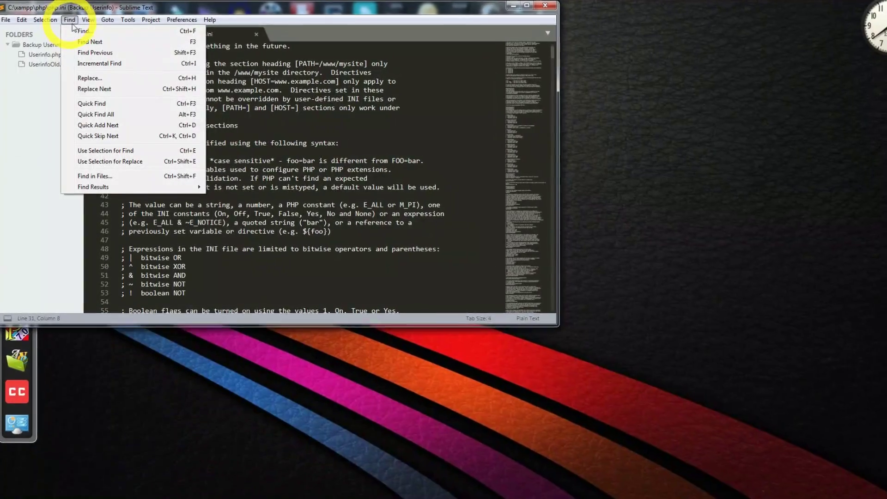
pyautogui.click(83, 28)
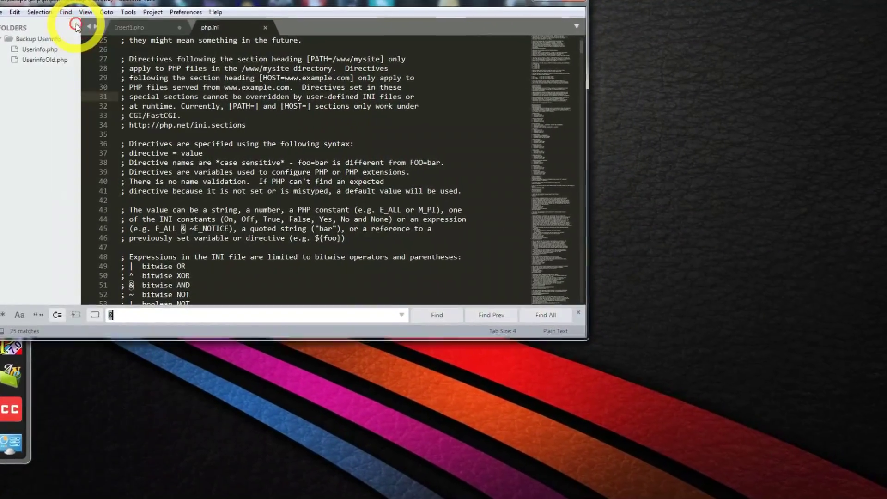
pyautogui.write('m')
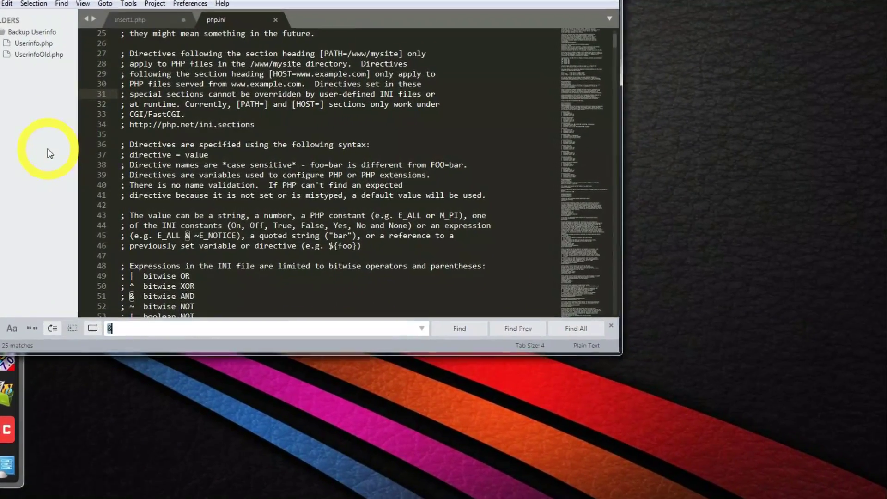
pyautogui.write('emor')
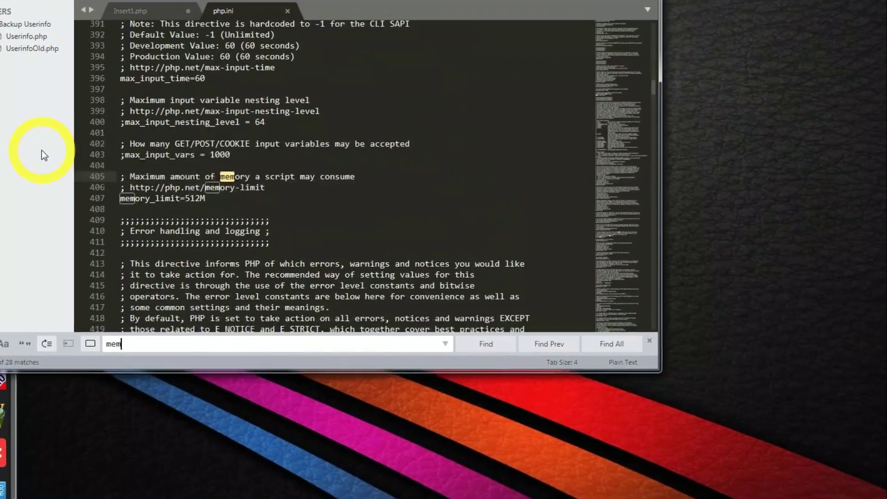
pyautogui.write('y')
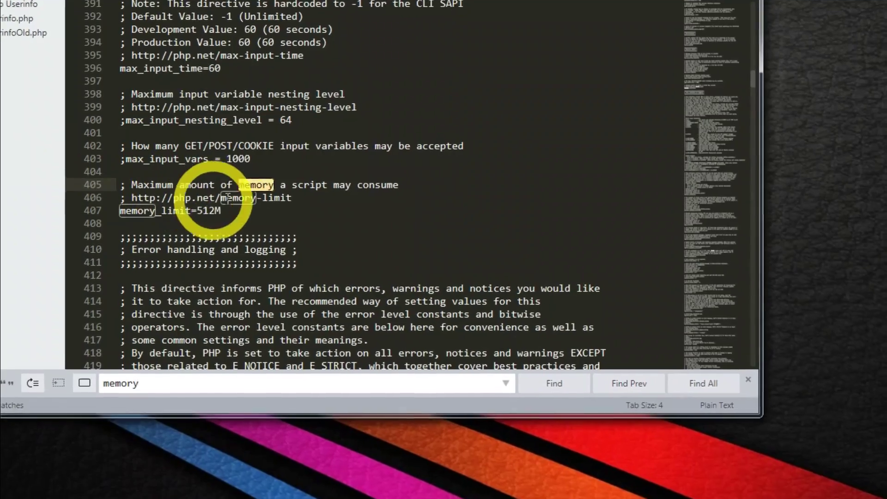
pyautogui.click(261, 202)
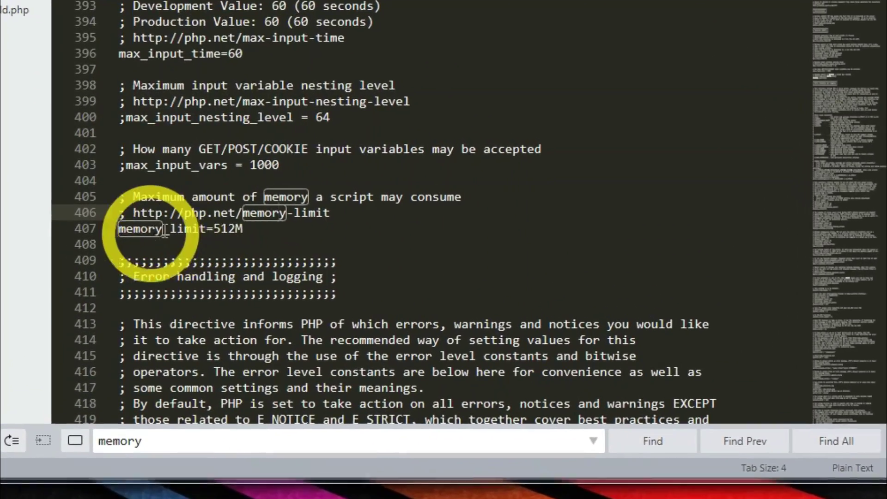
pyautogui.click(228, 235)
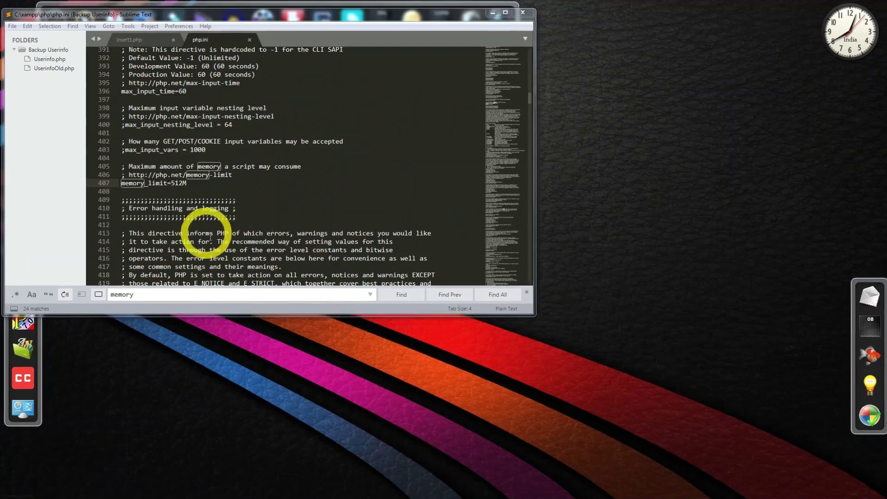
# Search php.ini for "upload_max" and set upload_max_filesize to 64M
pyautogui.doubleClick(115, 295)
pyautogui.write('upload')
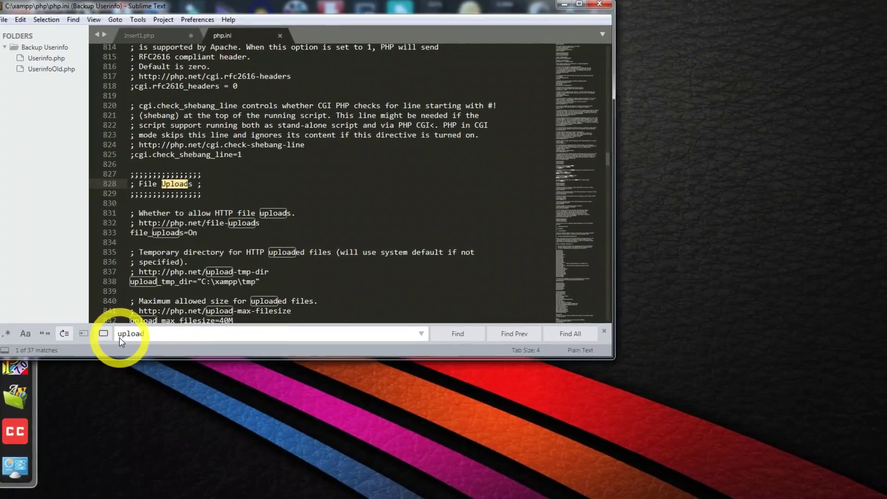
pyautogui.write('_max')
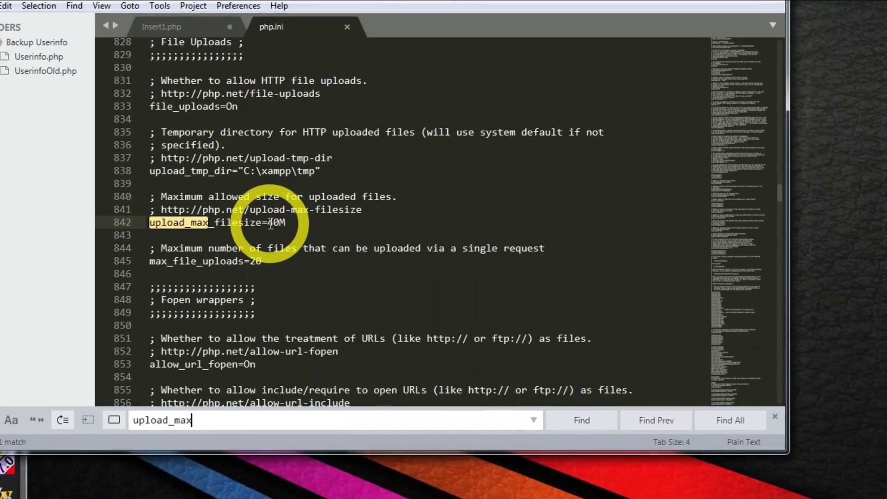
pyautogui.click(264, 218)
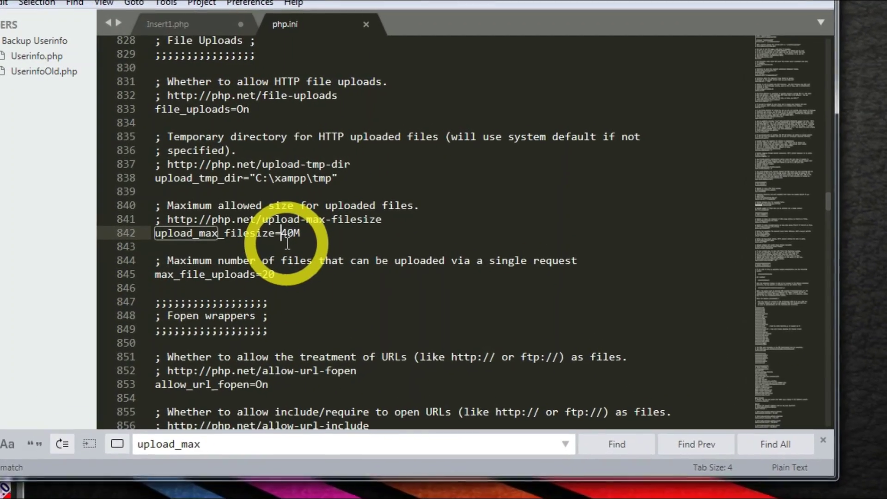
pyautogui.write('6')
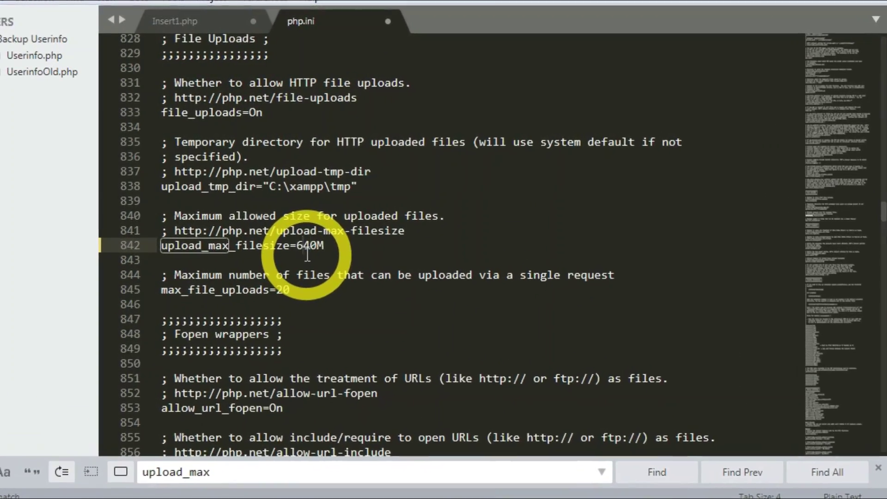
pyautogui.press('Right')
pyautogui.press('Right')
pyautogui.press('BackSpace')
pyautogui.press('BackSpace')
pyautogui.press('BackSpace')
pyautogui.write('500')
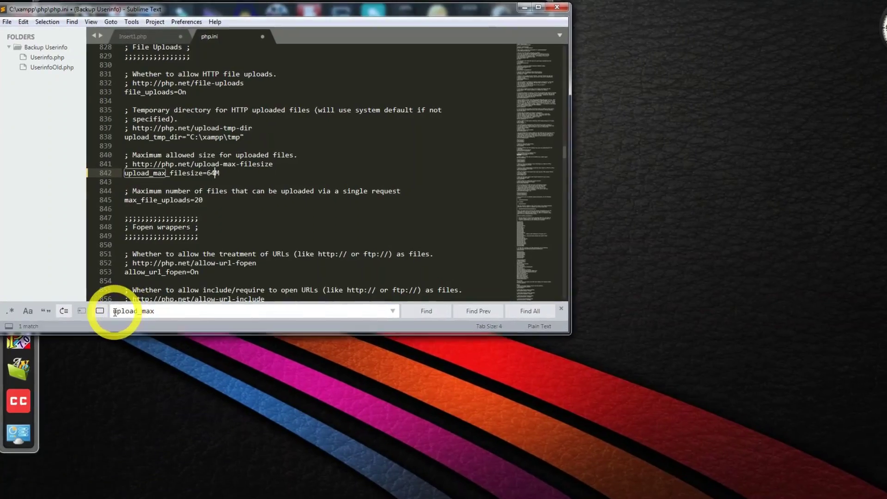
# Search php.ini for "post_max" and set post_max_size to 64M
pyautogui.press('Delete')
pyautogui.press('Delete')
pyautogui.press('Delete')
pyautogui.press('Delete')
pyautogui.press('Delete')
pyautogui.press('Delete')
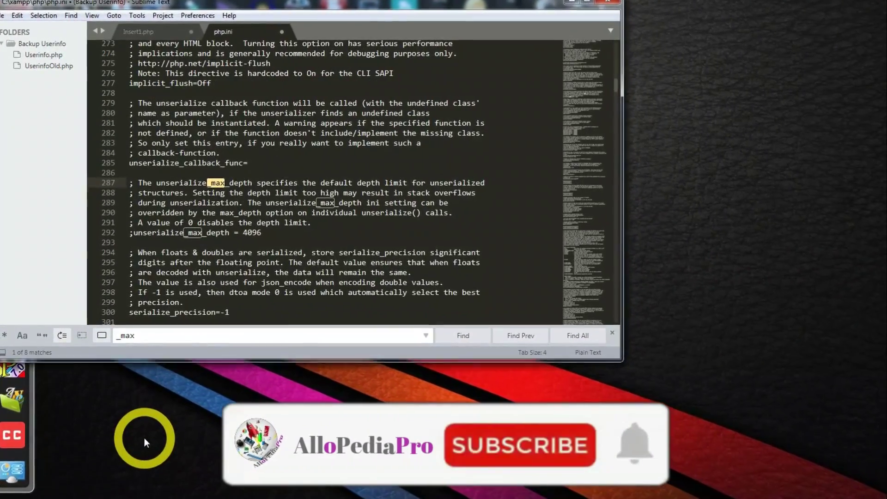
pyautogui.write('post')
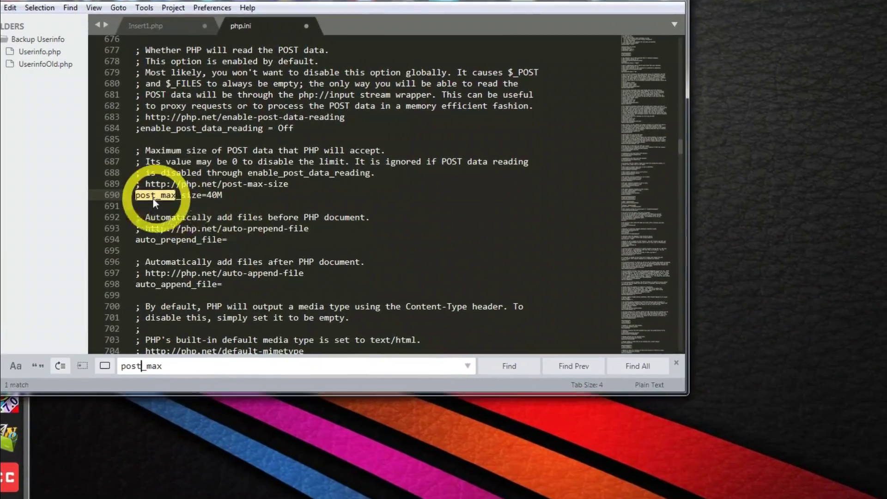
pyautogui.click(214, 199)
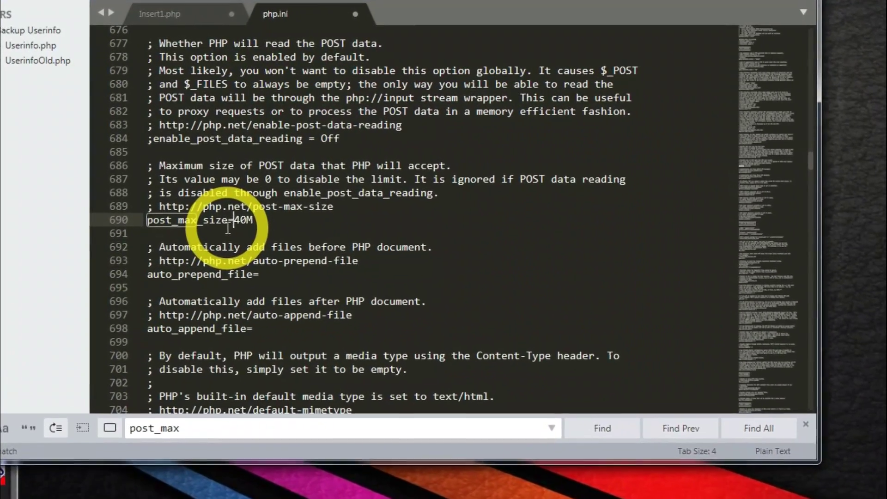
pyautogui.press('BackSpace')
pyautogui.press('BackSpace')
pyautogui.write('4')
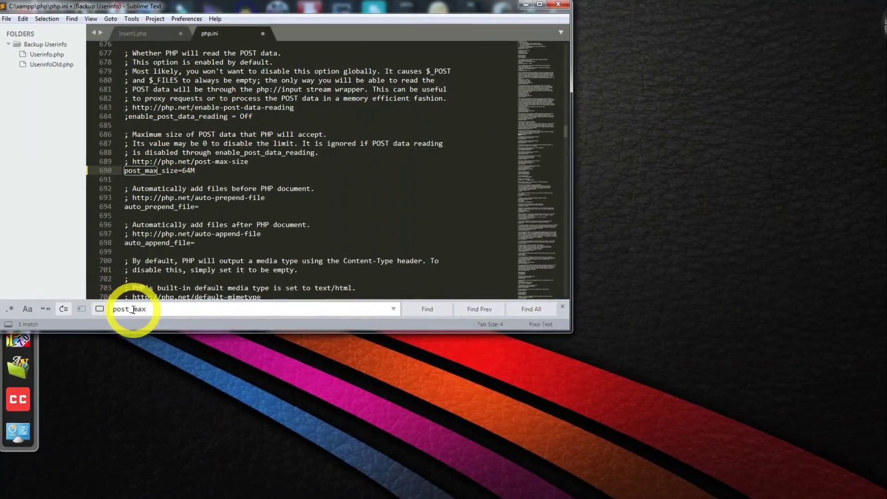
# Search php.ini for "max_ex" and set max_execution_time to 300
pyautogui.moveTo(132, 309); pyautogui.dragTo(115, 310)
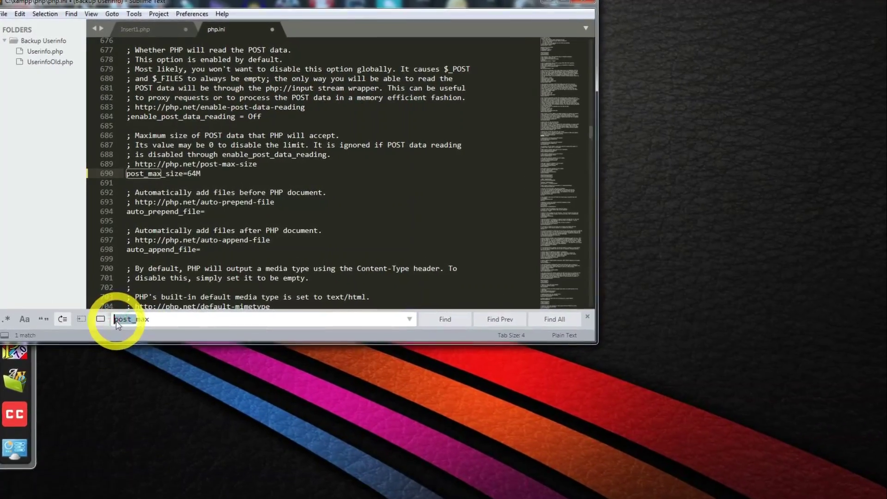
pyautogui.press('BackSpace')
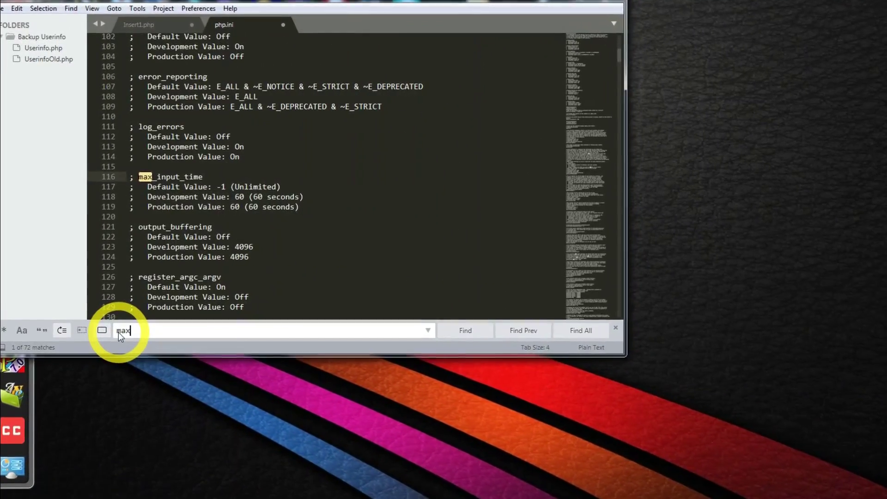
pyautogui.write('_')
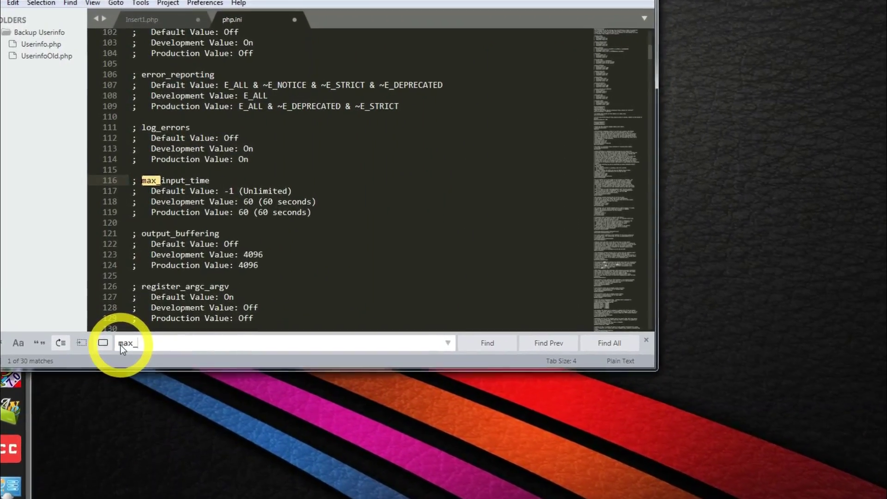
pyautogui.write('ex')
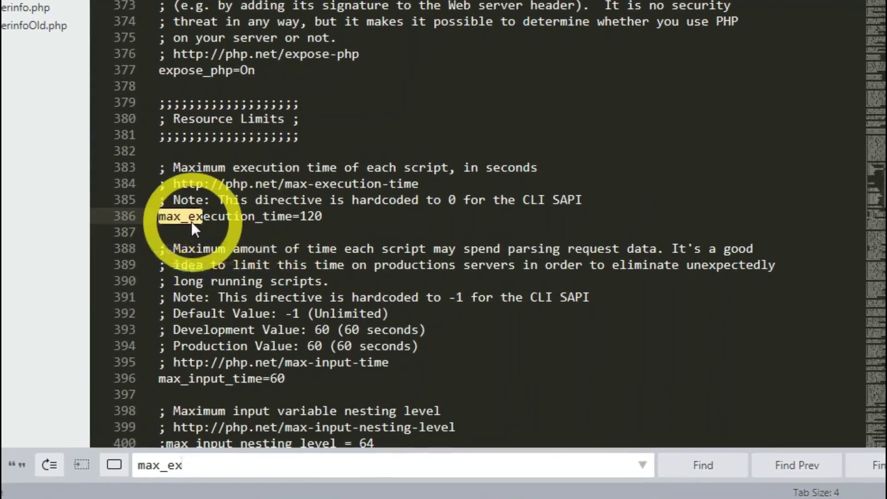
pyautogui.moveTo(324, 215); pyautogui.dragTo(302, 218)
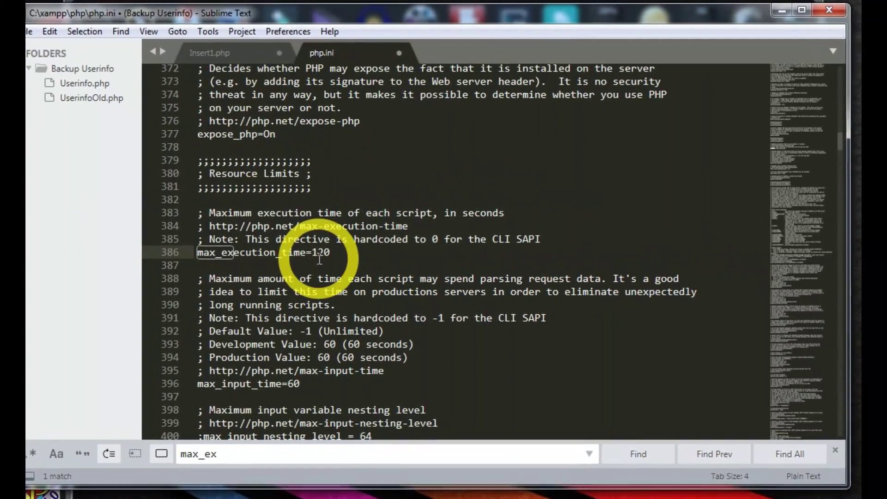
pyautogui.press('BackSpace')
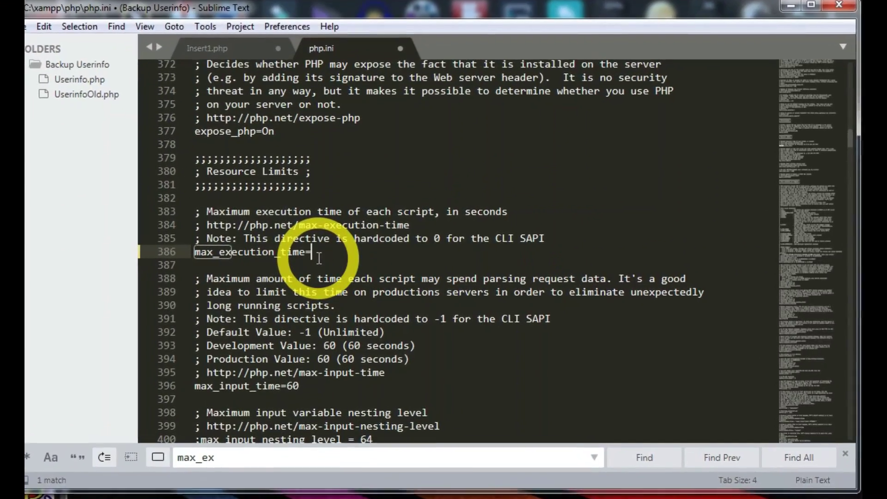
pyautogui.write('300')
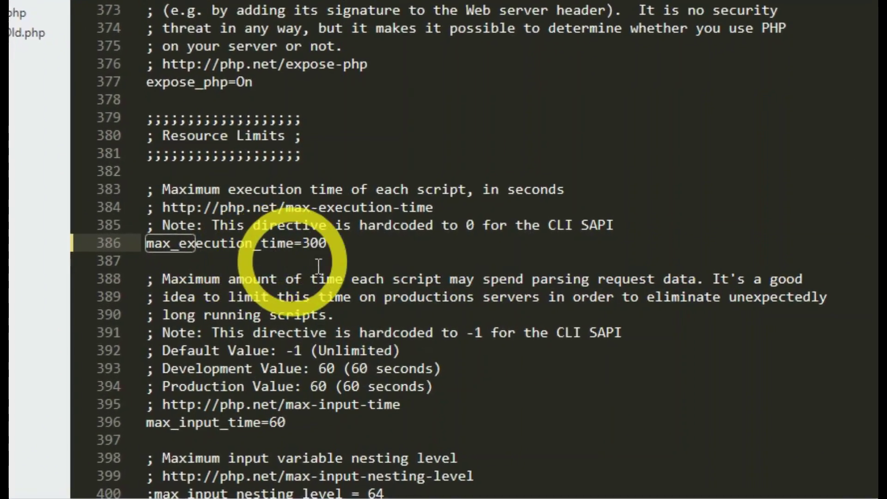
# Find "max_inpu" in php.ini, set the max_input_time comment's Development and Production Values to 1000, and save and close the file
pyautogui.click(135, 294)
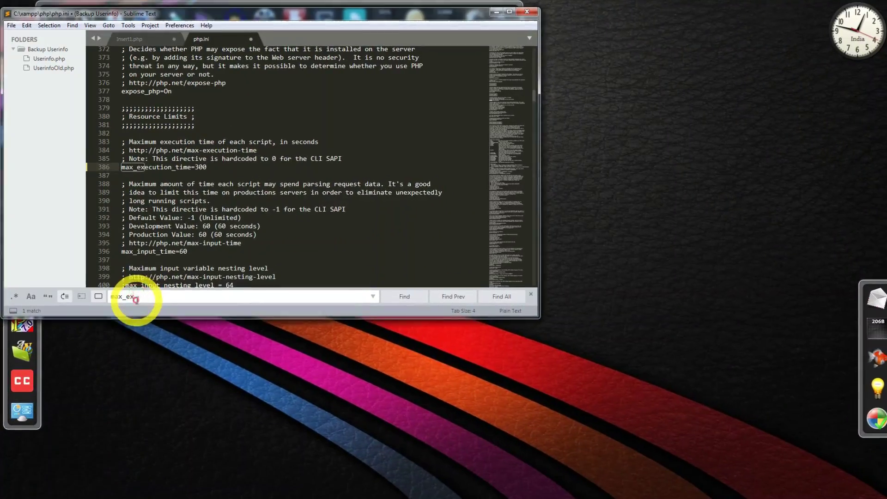
pyautogui.press('BackSpace')
pyautogui.press('BackSpace')
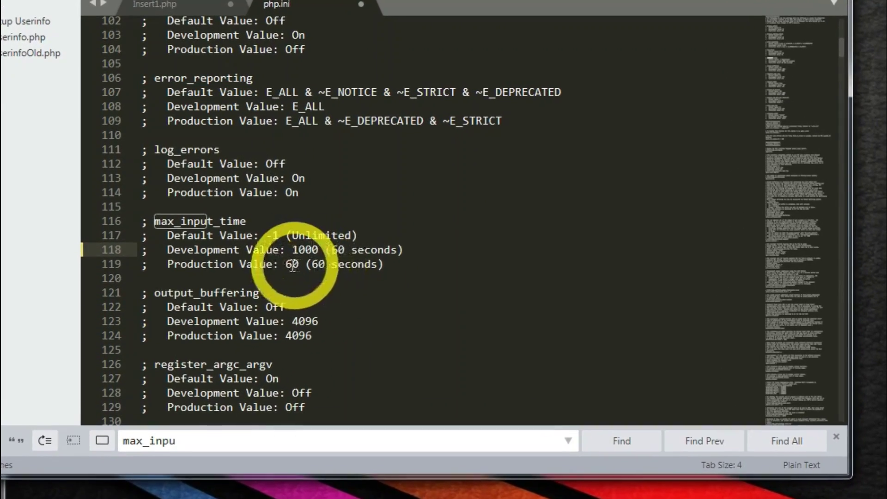
pyautogui.click(292, 266)
pyautogui.press('BackSpace')
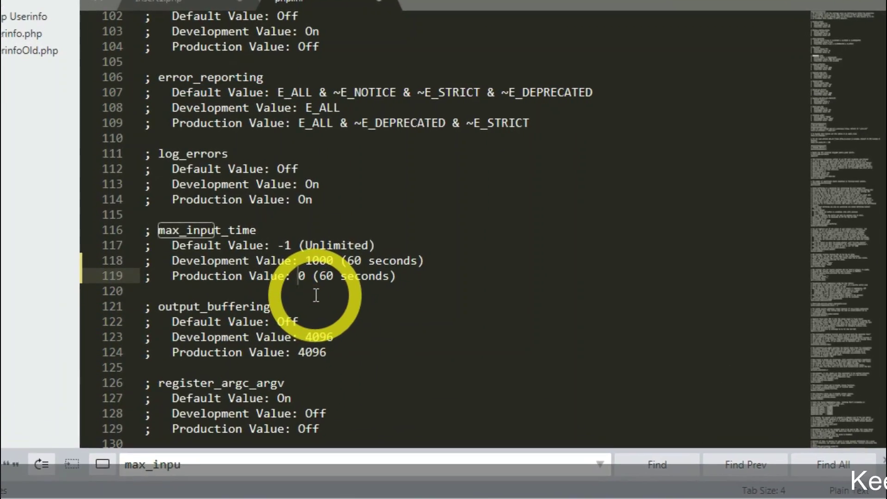
pyautogui.write('100')
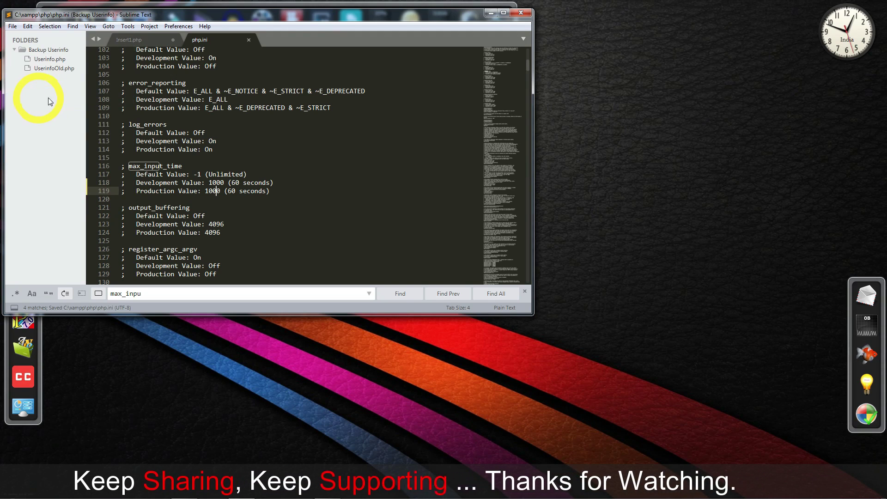
pyautogui.click(522, 17)
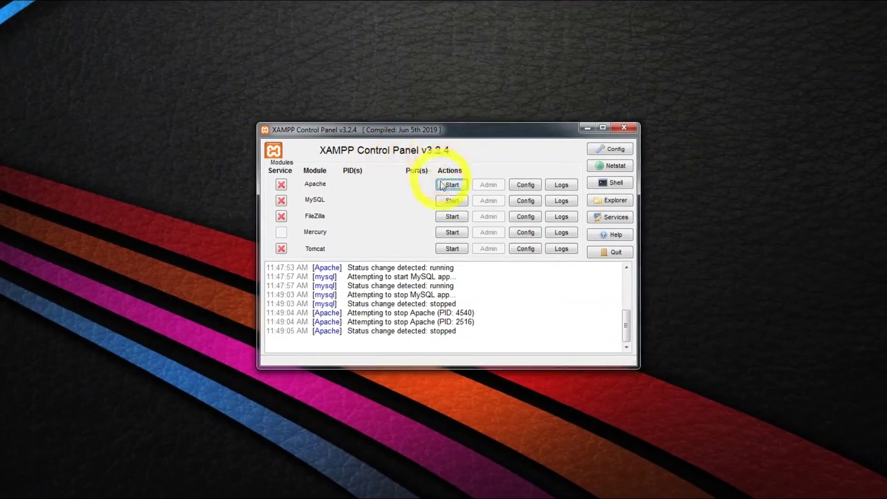
# Start the Apache and MySQL modules in the XAMPP Control Panel and close its window
pyautogui.click(453, 183)
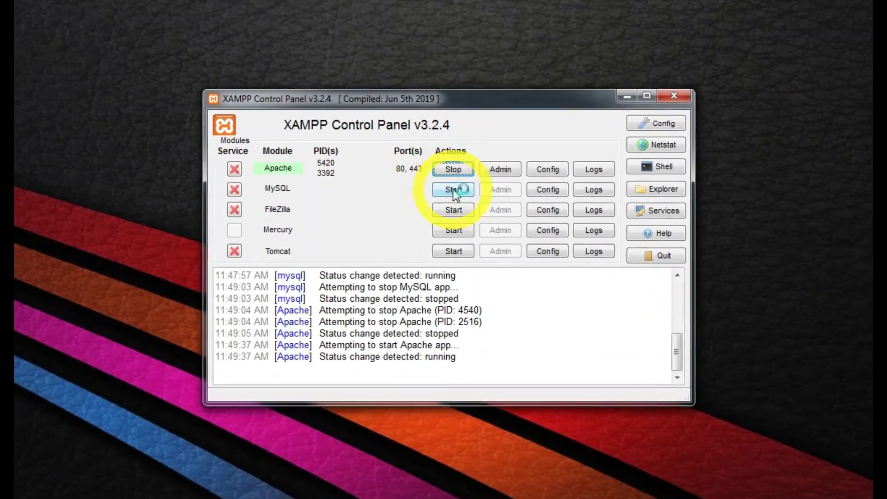
pyautogui.click(452, 194)
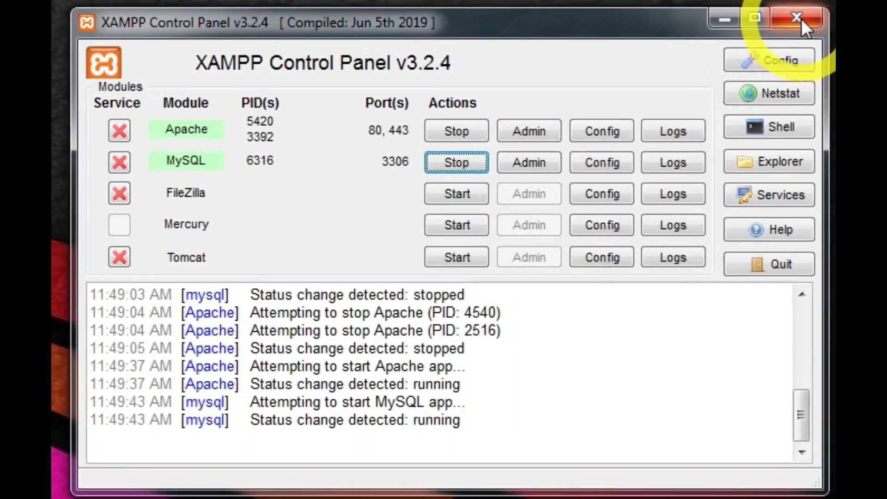
pyautogui.click(777, 32)
# Switch to Firefox and load the local WordPress admin page at localhost/allopedia/wp-admin/
pyautogui.click(126, 488)
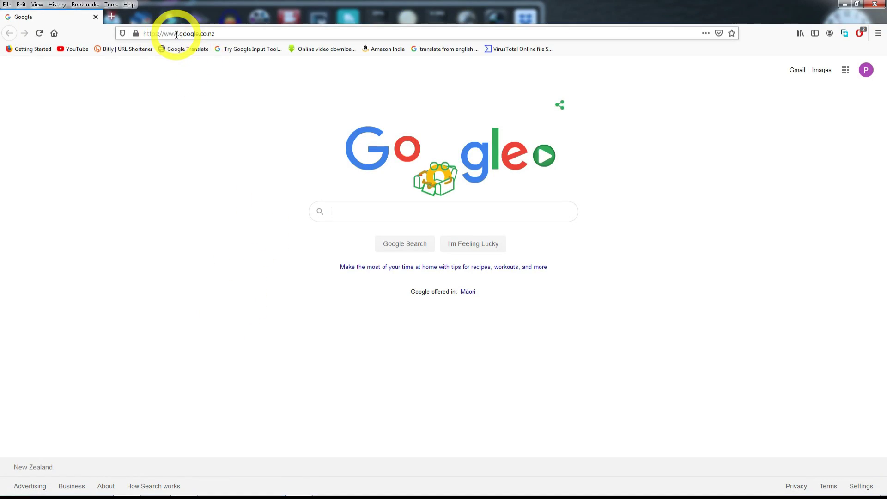
pyautogui.click(177, 35)
pyautogui.write('localhost/')
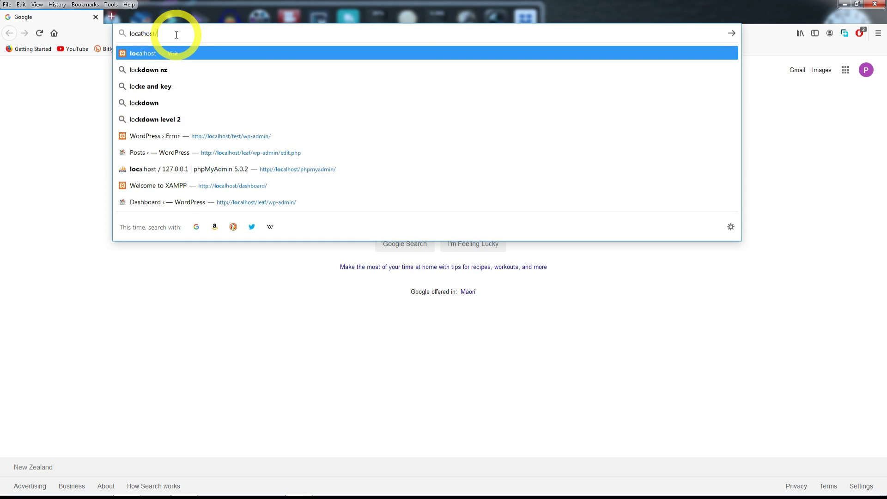
pyautogui.write('wp')
pyautogui.press('Return')
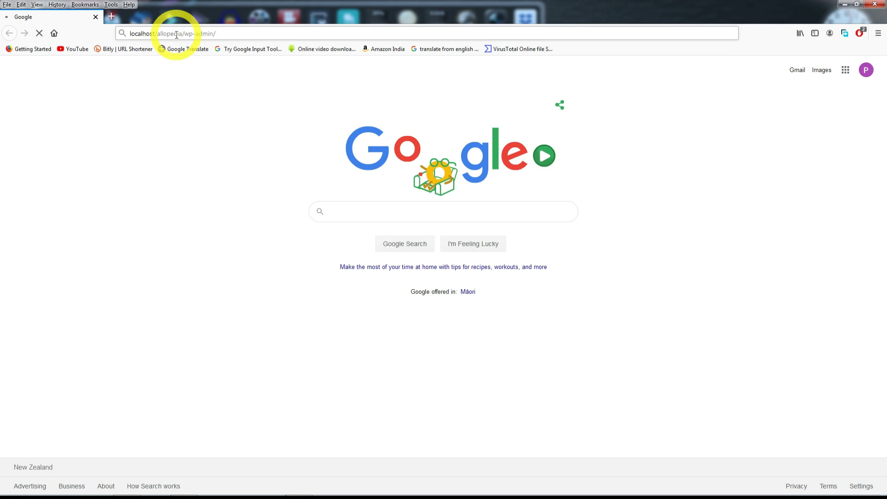